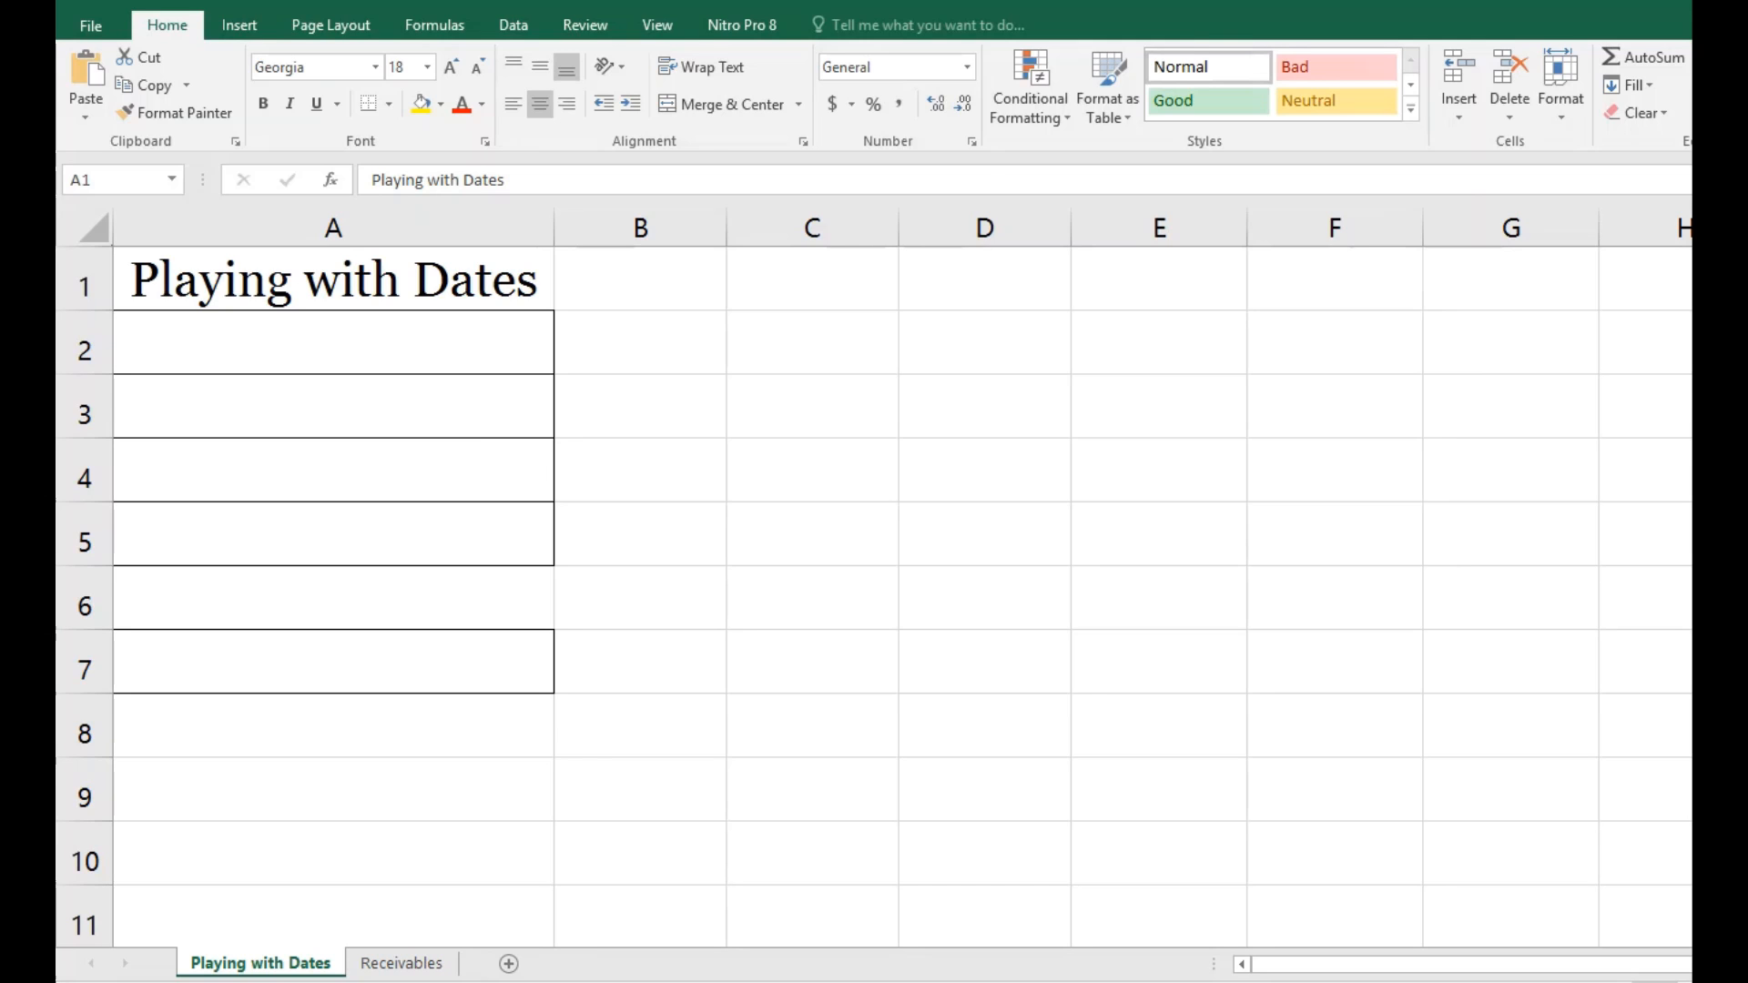
Step: Enter the date 1/1/1900 in cell A2 and 1/2/1900 in cell A3 of the Playing with Dates sheet
click(469, 346)
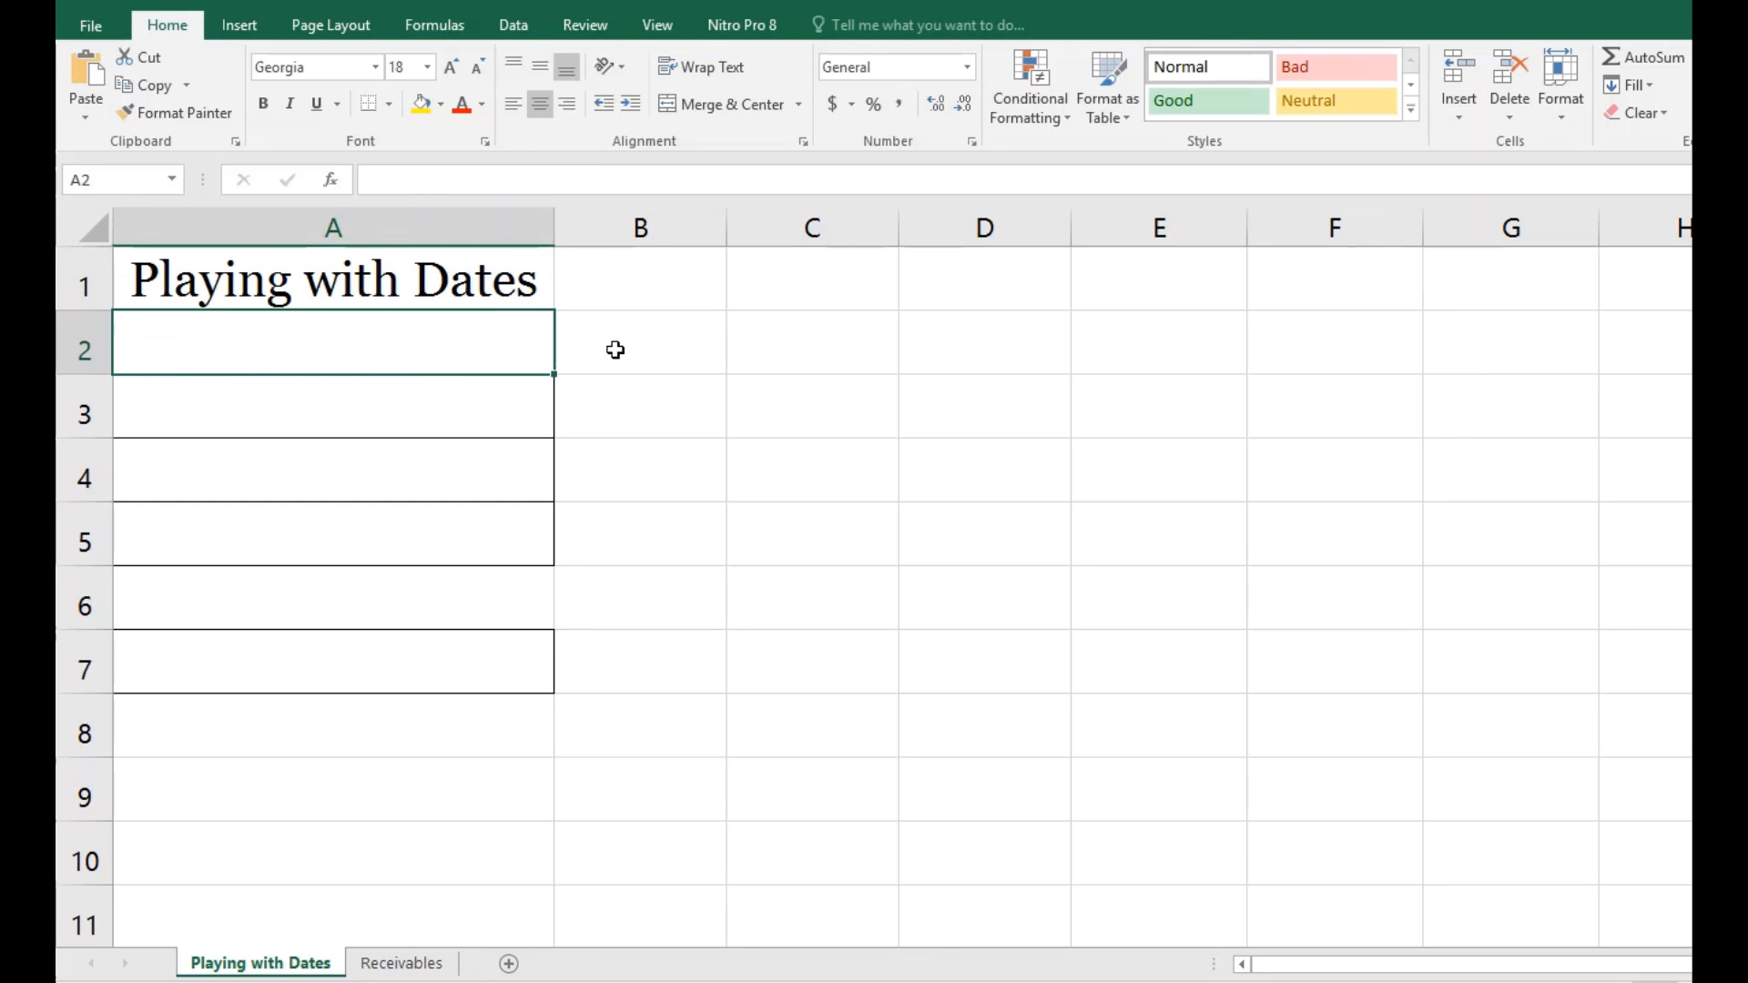
text(1/)
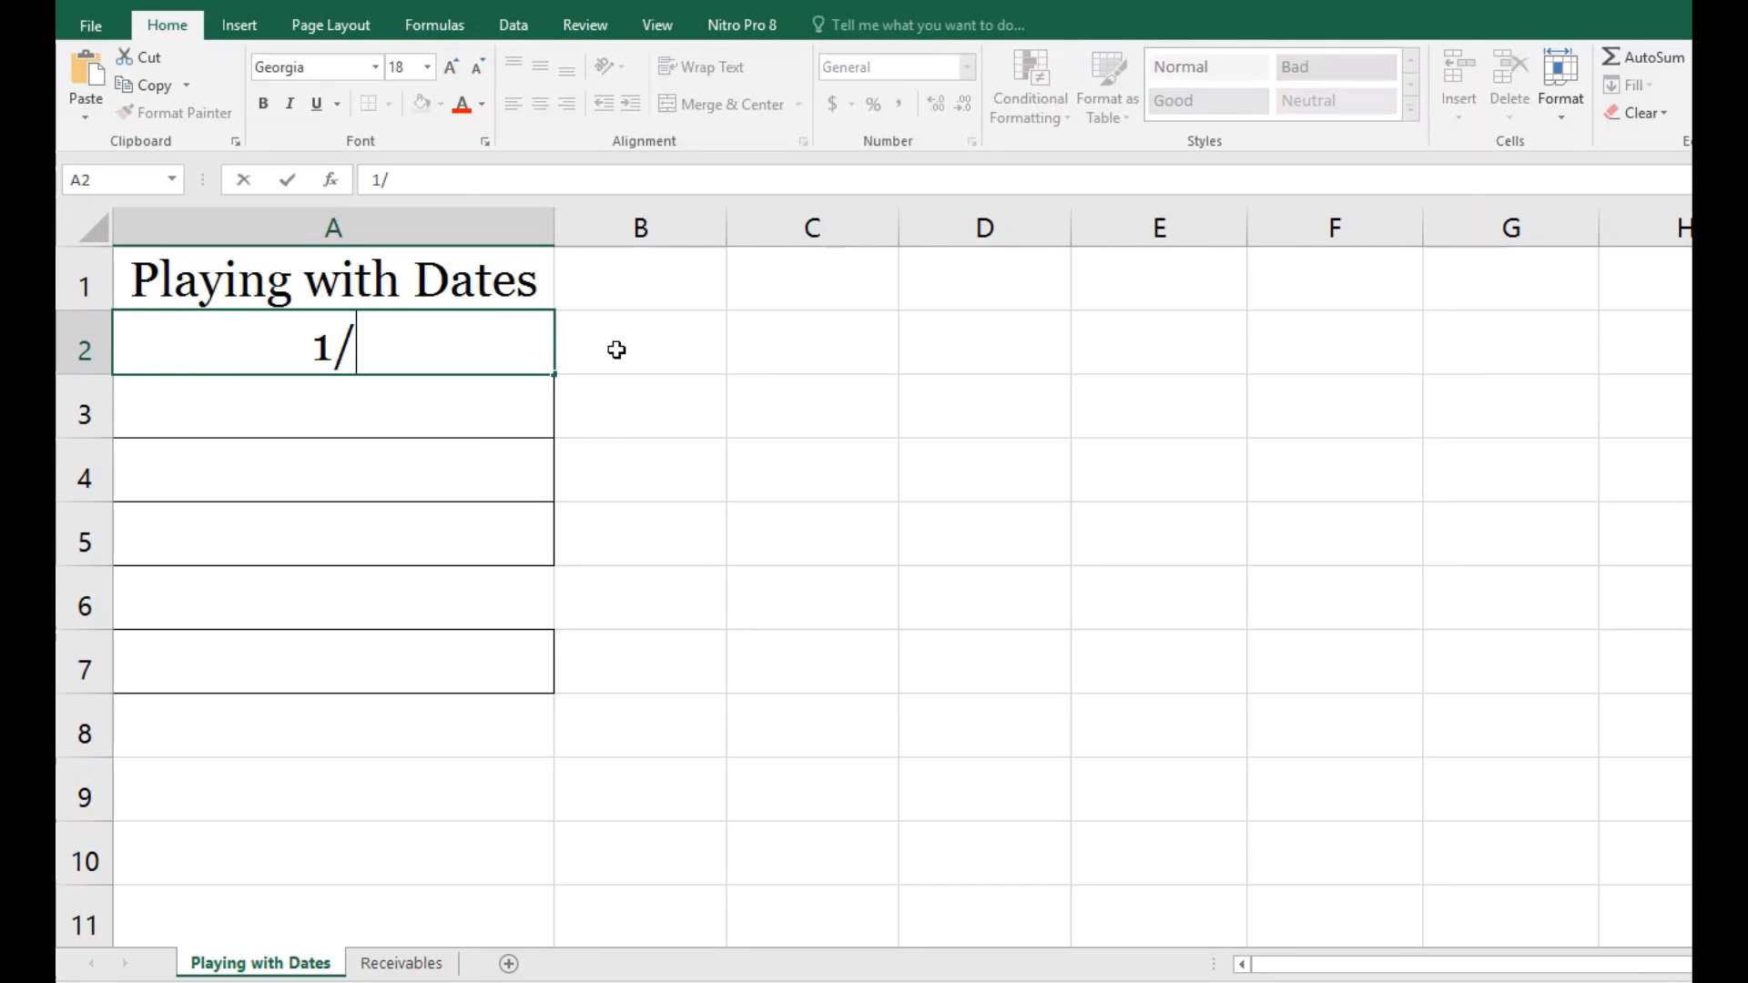
text(1/19)
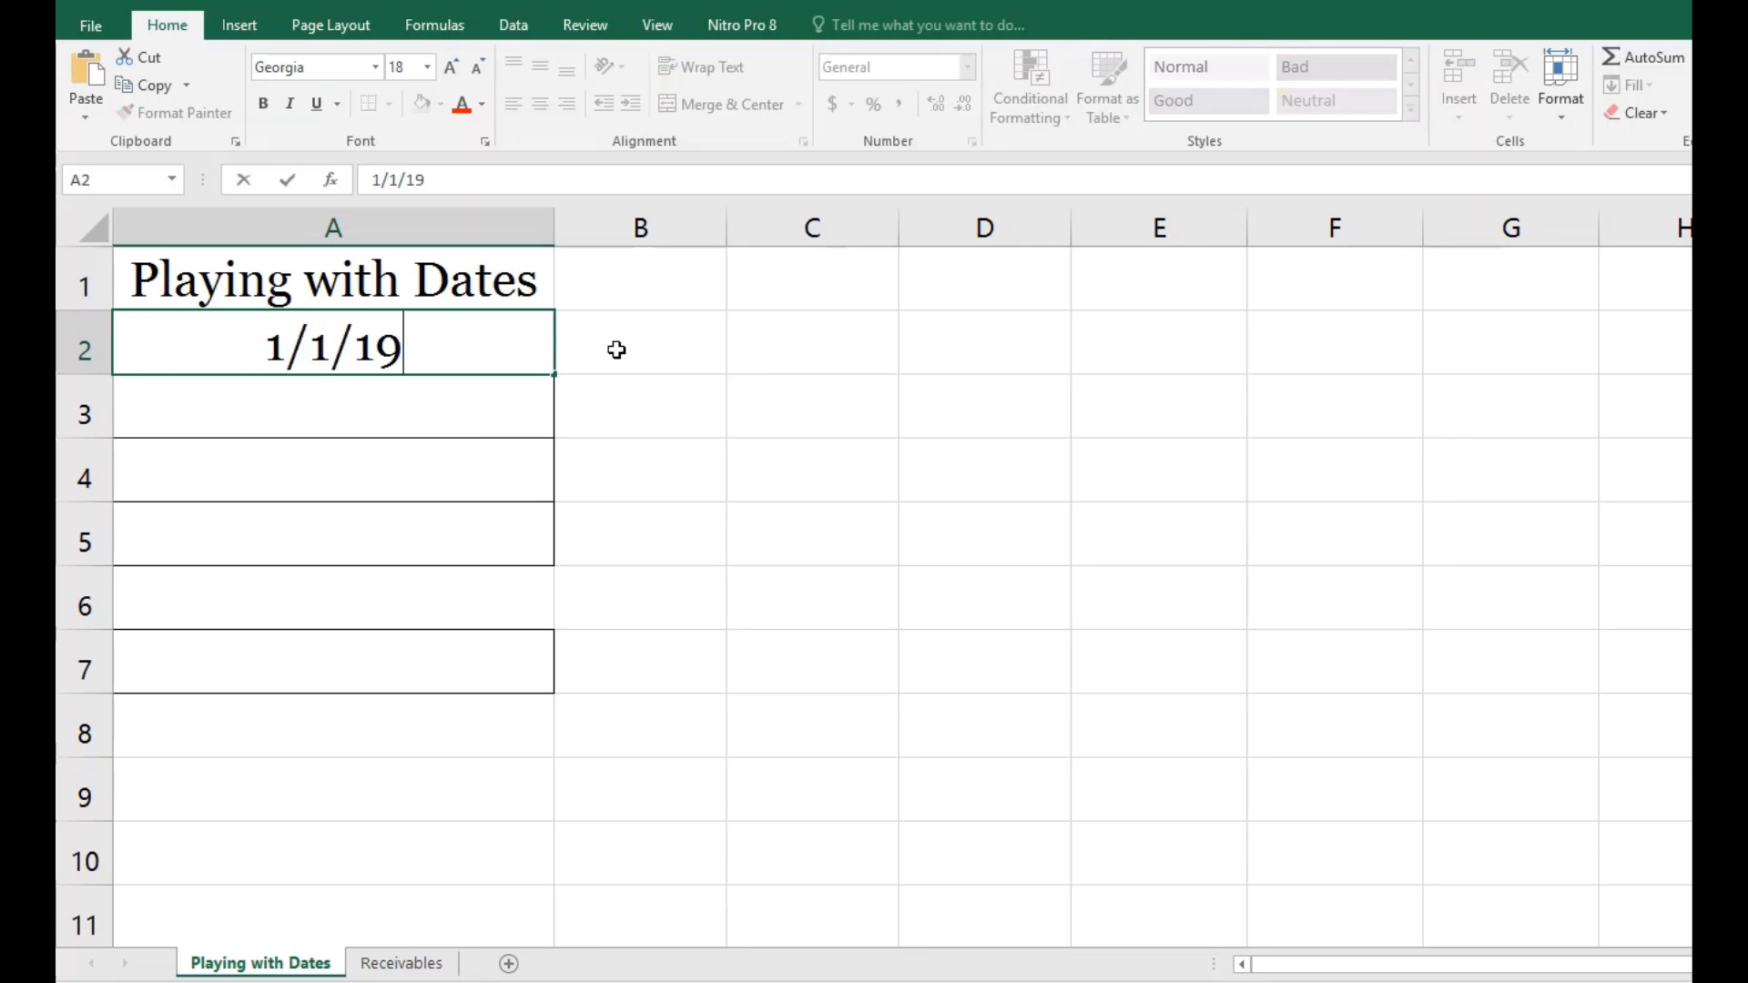
text(00)
key(Return)
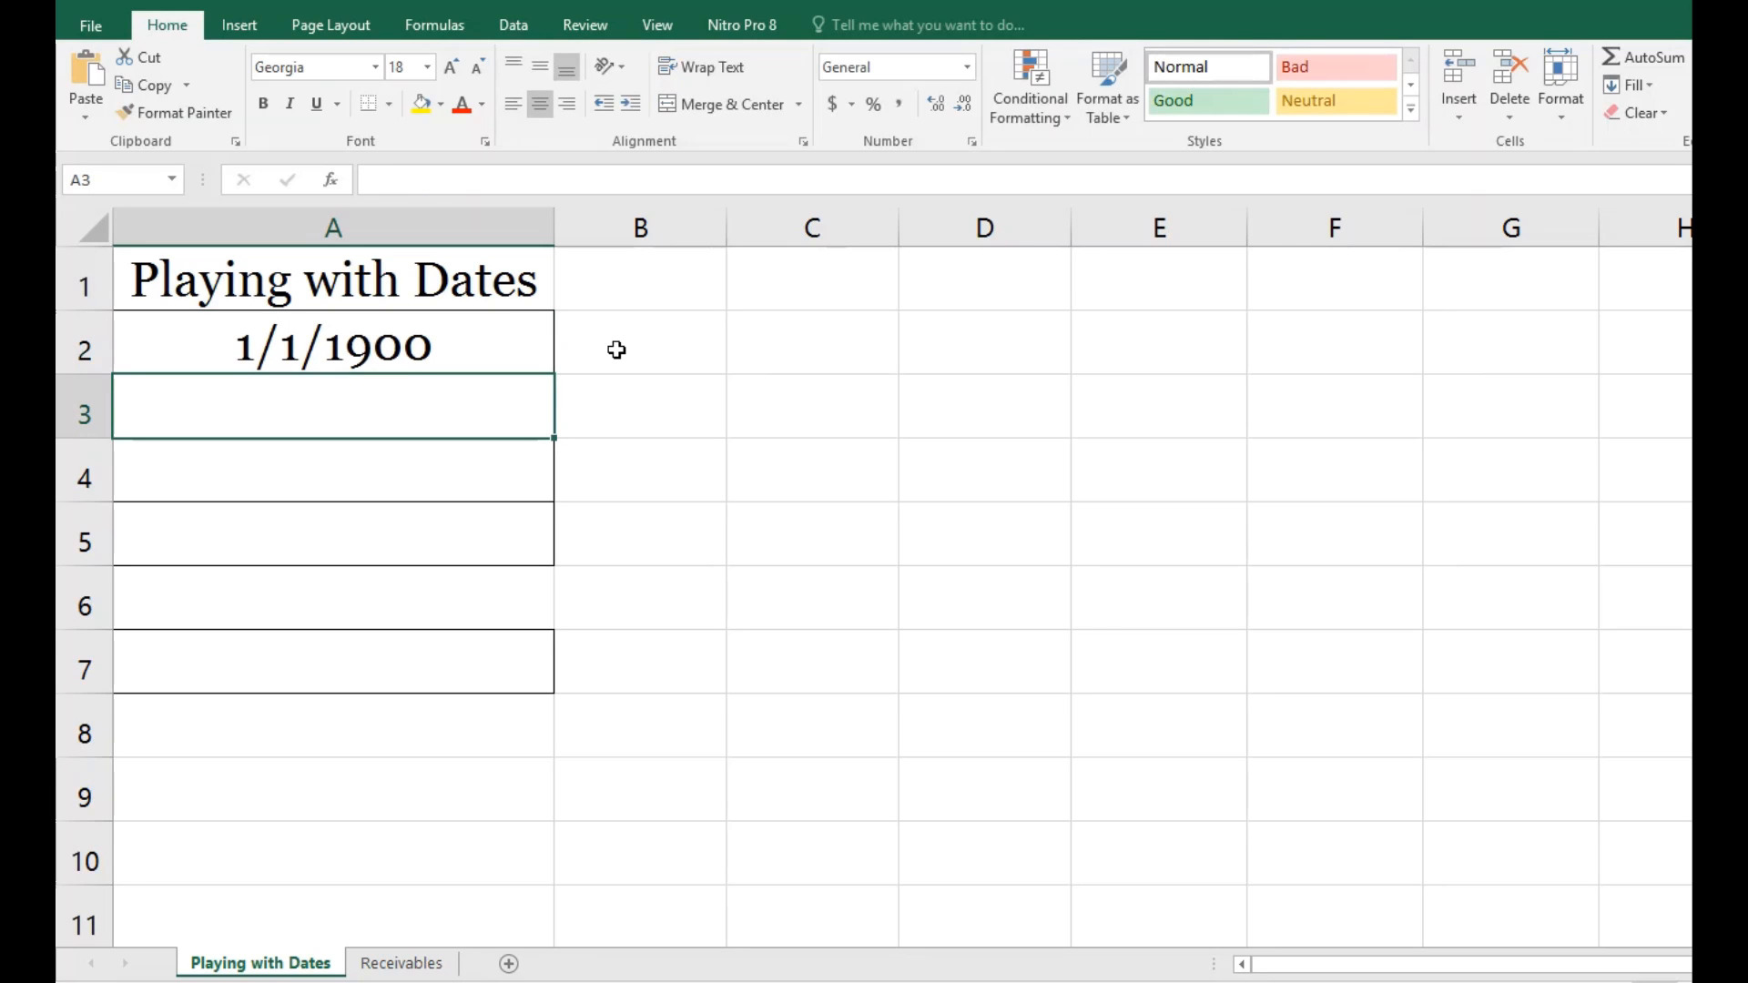
text(1)
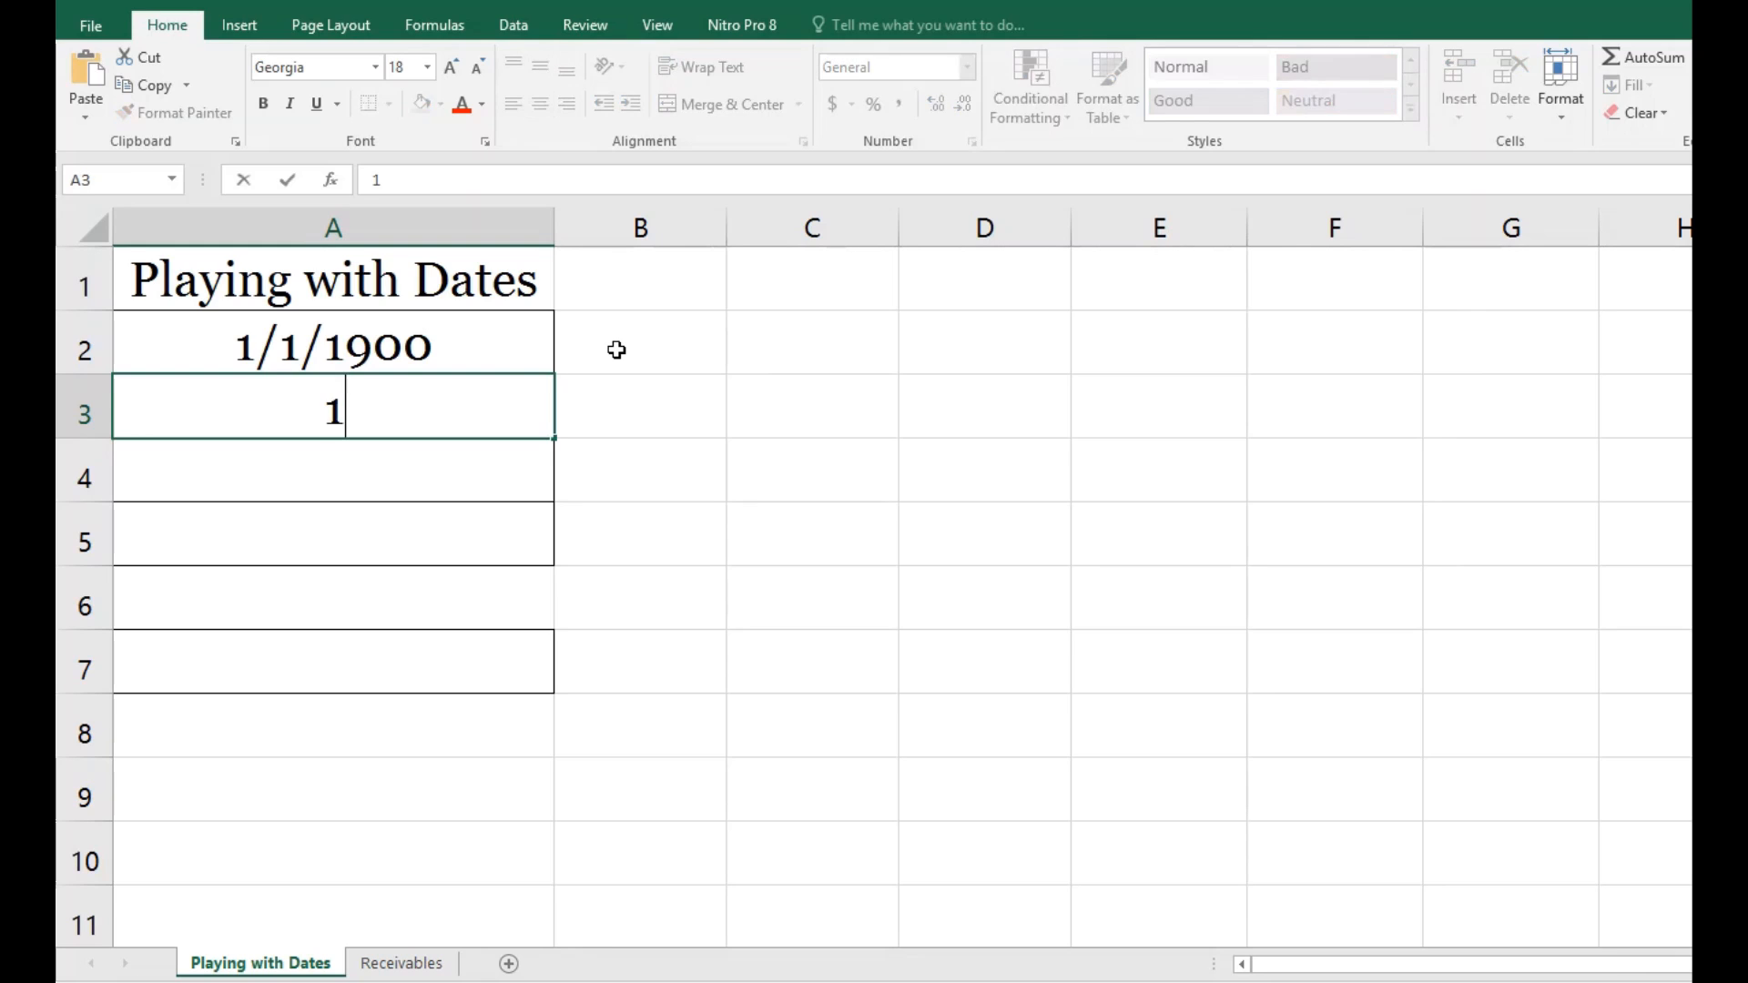
text(/2/1900)
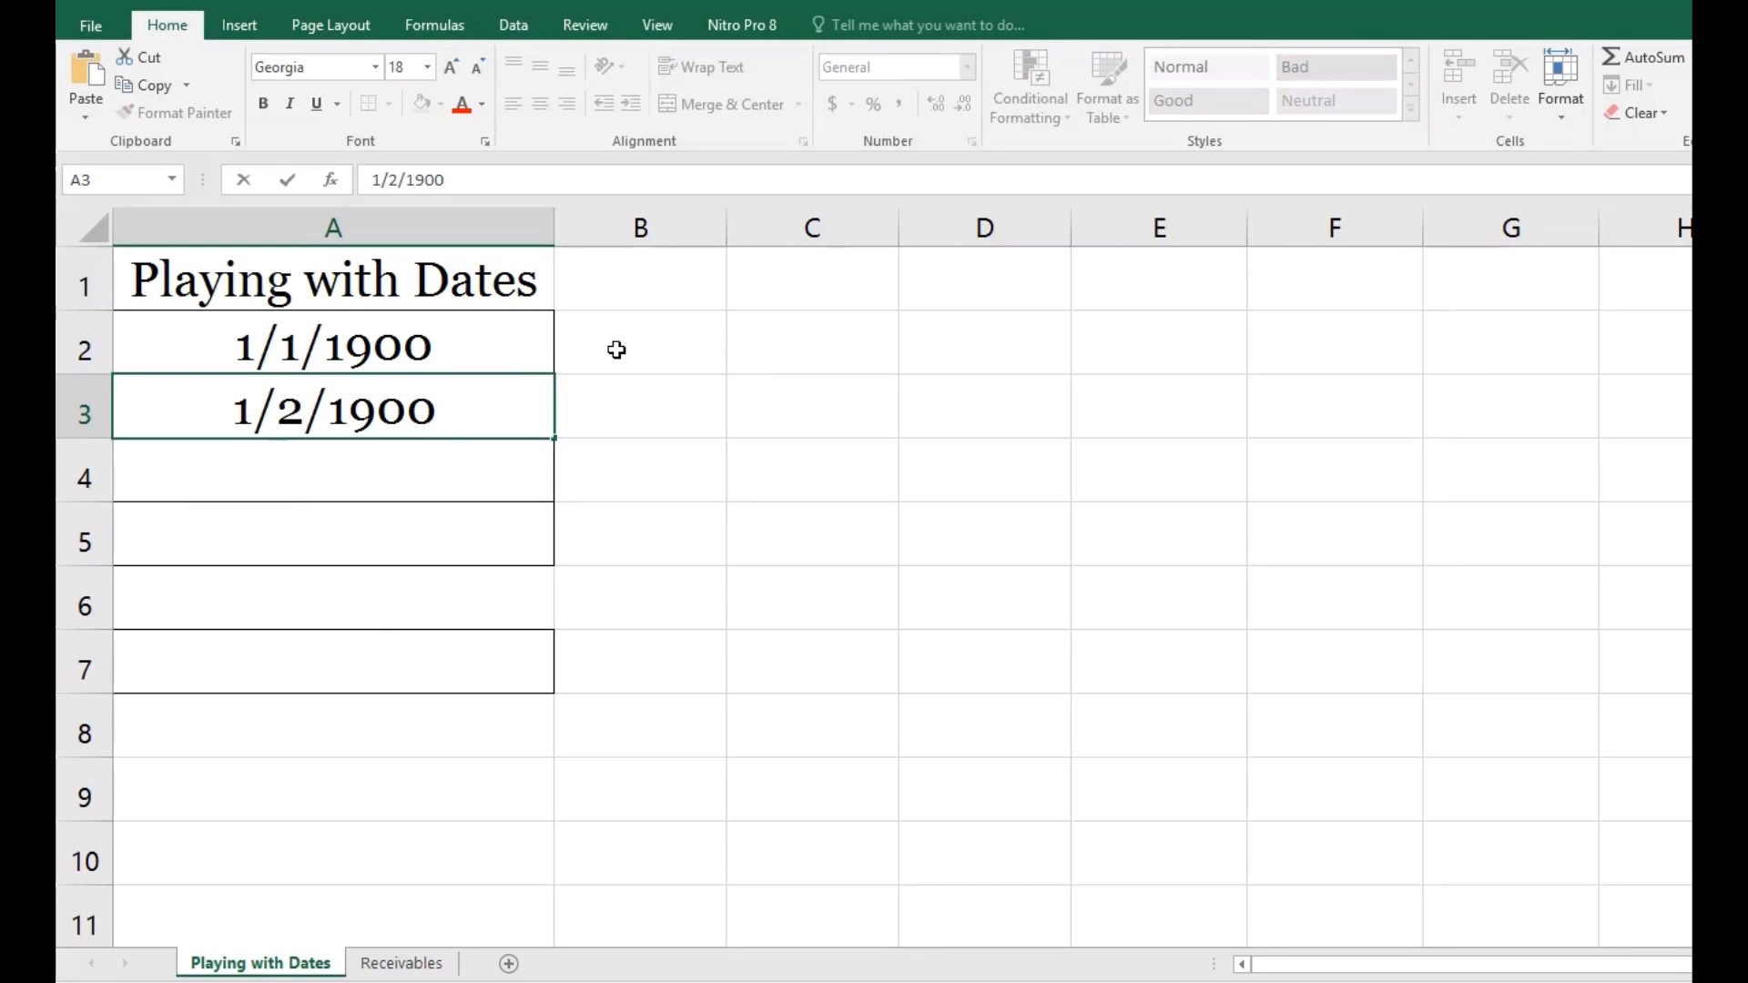
key(Return)
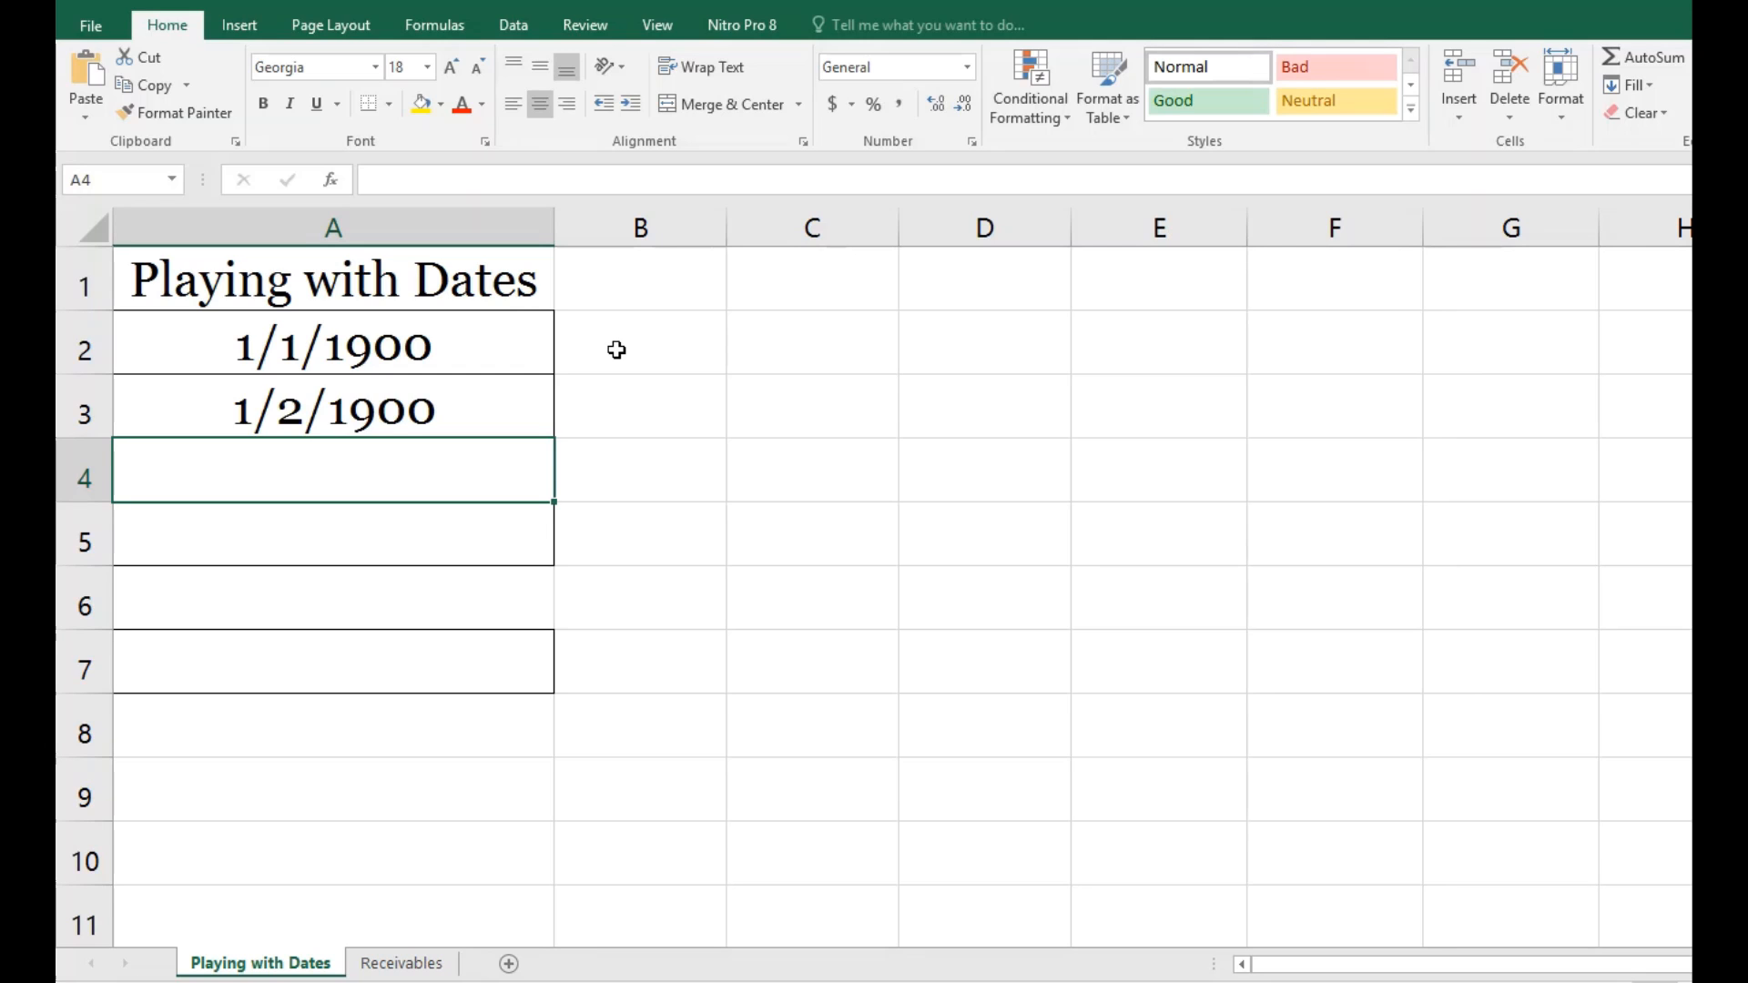
Step: Enter the formula =TODAY() in cell A4 to return the current date
key(F2)
text(=today())
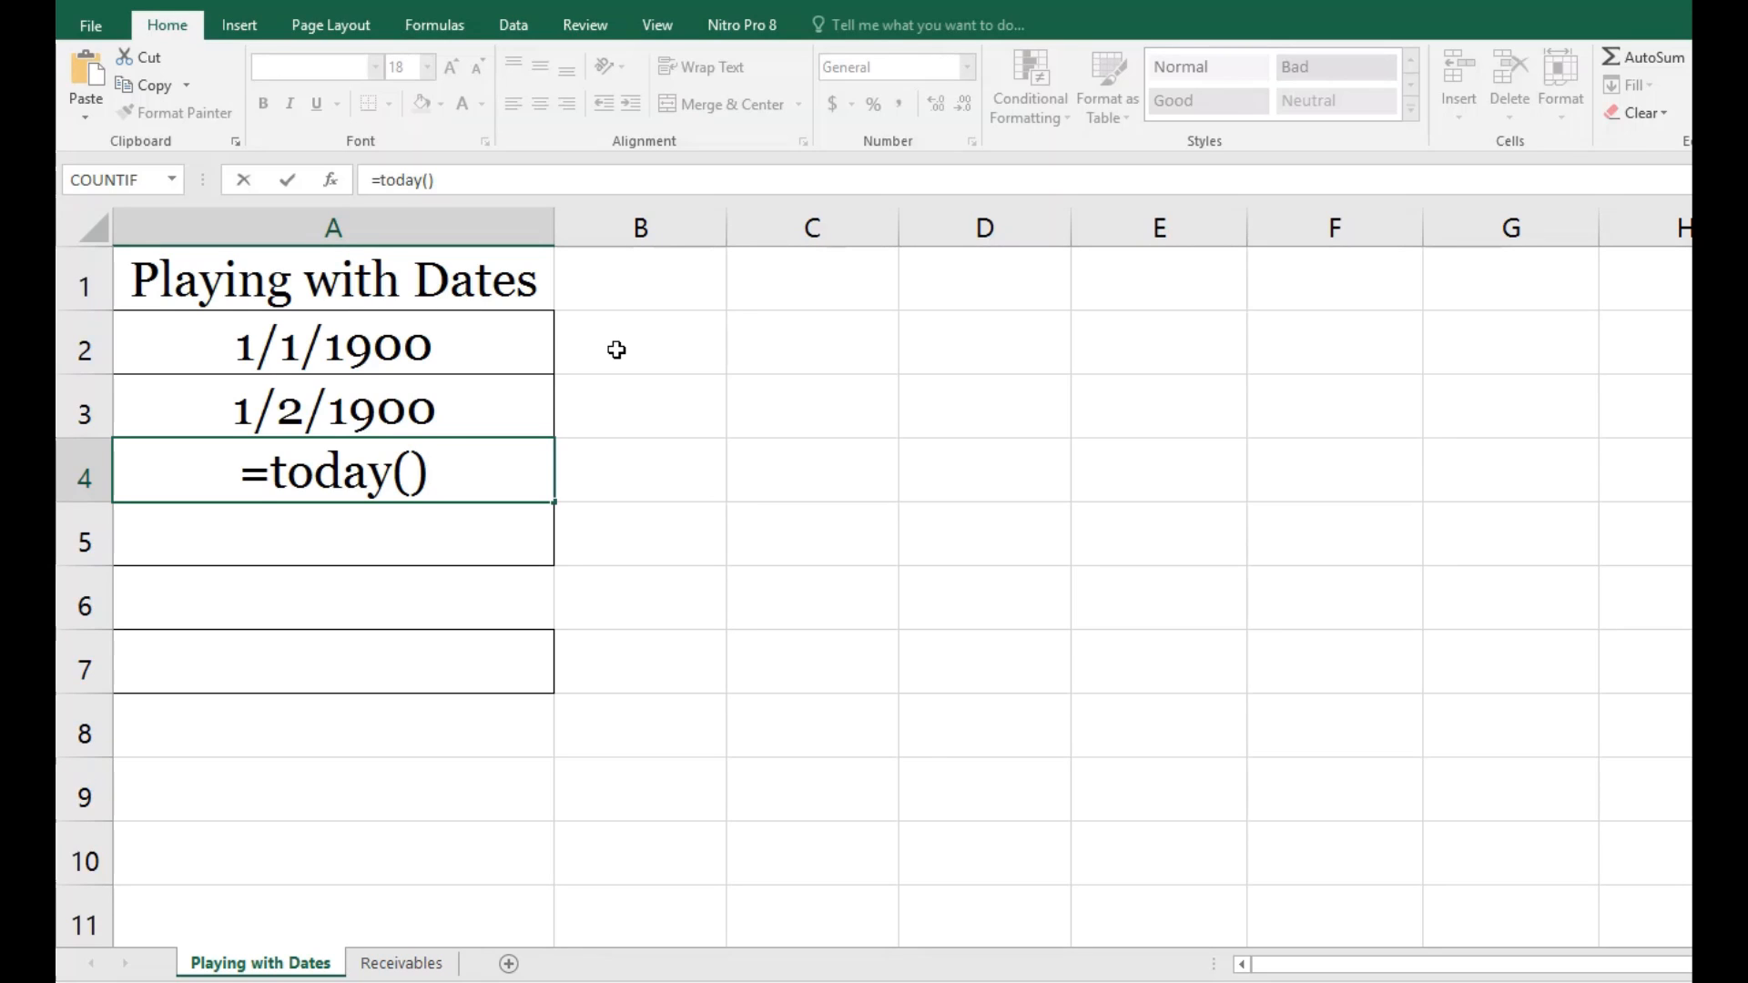
key(Return)
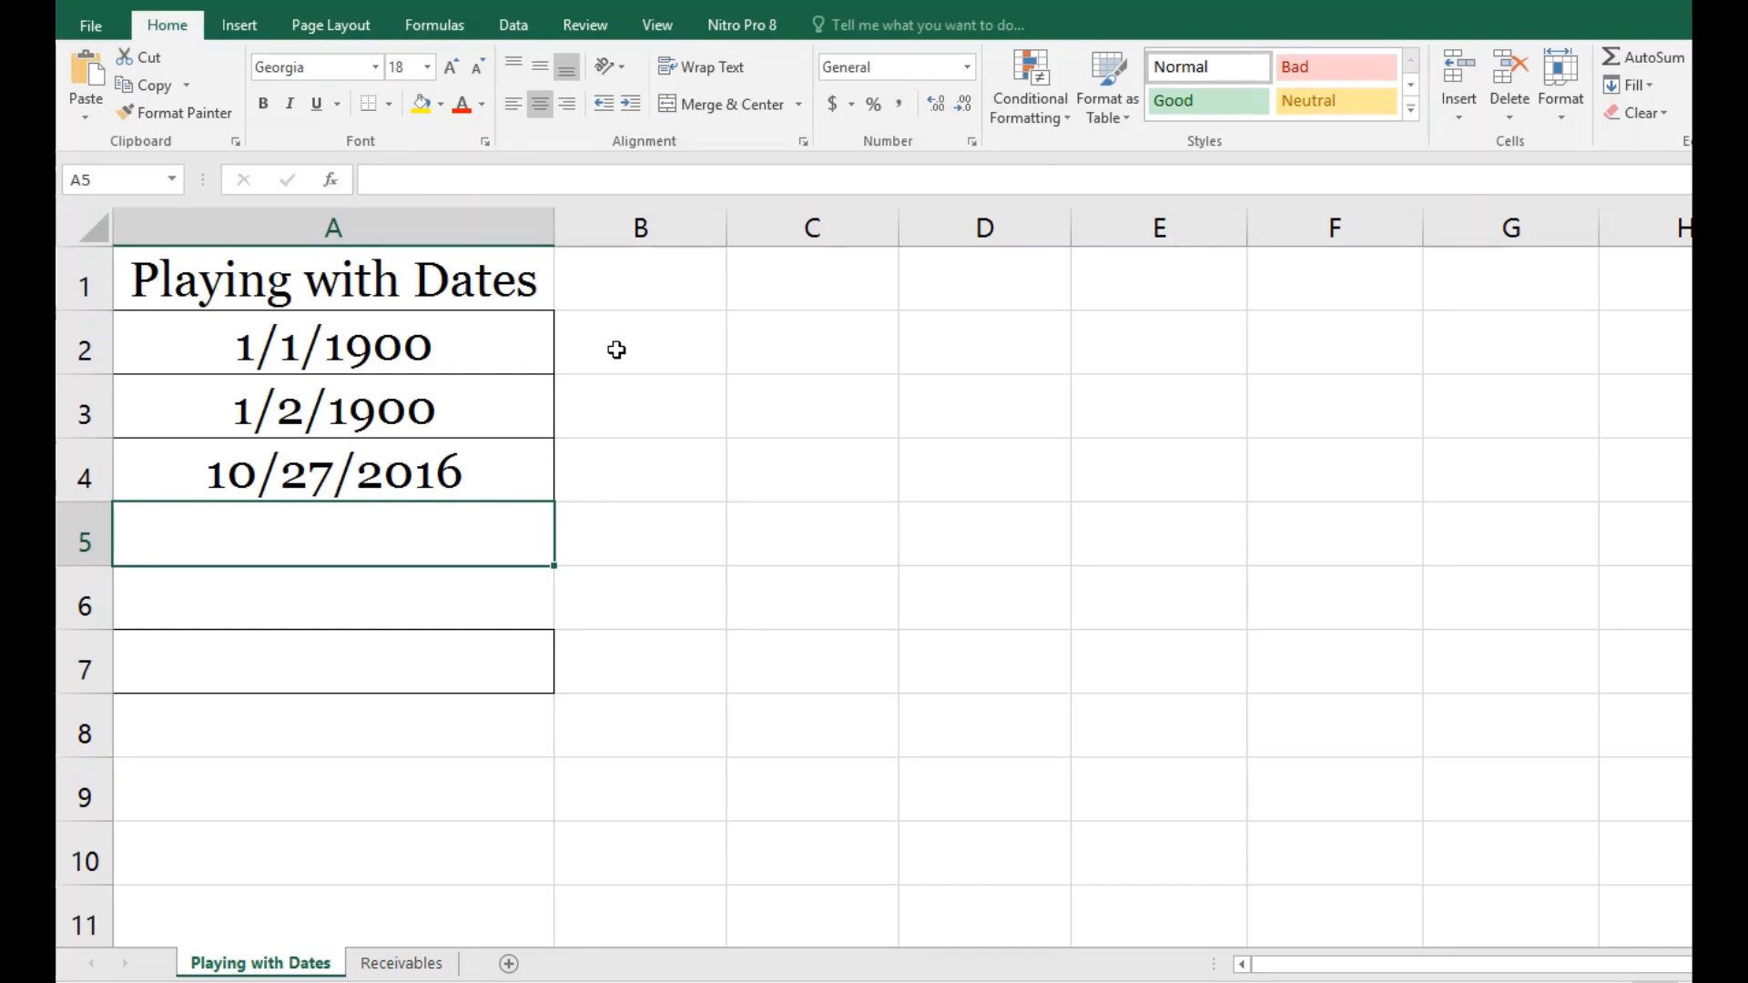
Step: Enter the date of birth in cell A5, directly below the current-date formula
text(2/26)
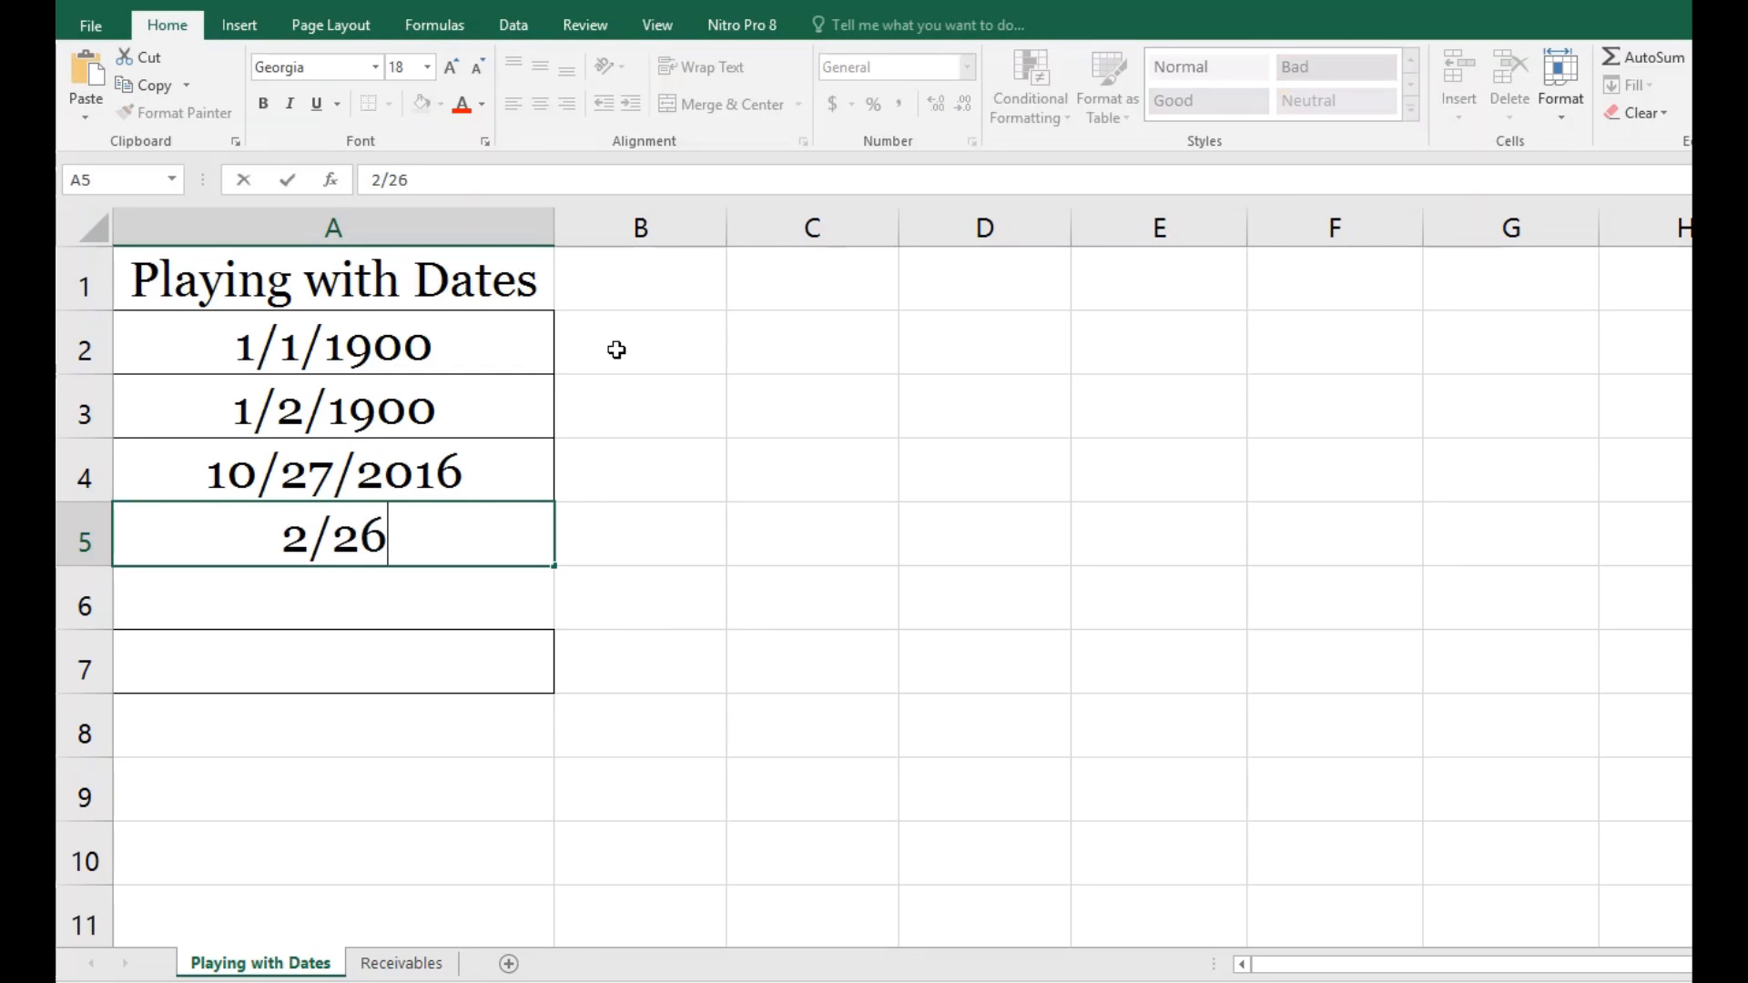
text(/195)
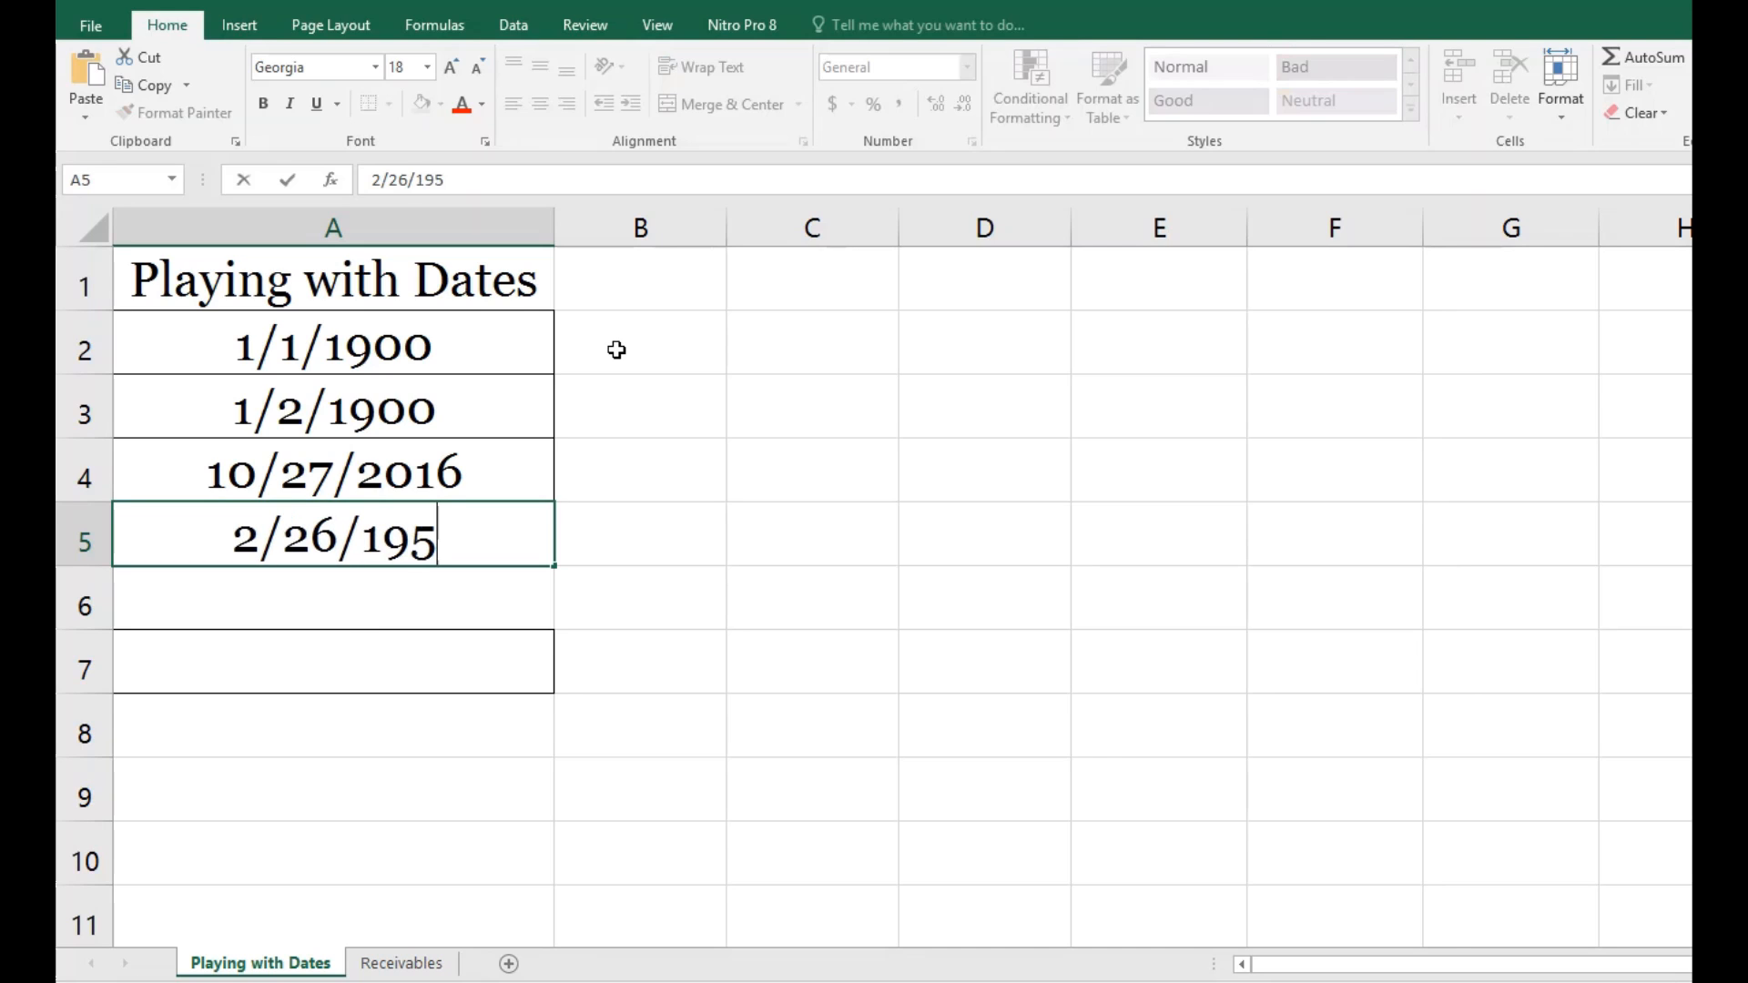
text(2)
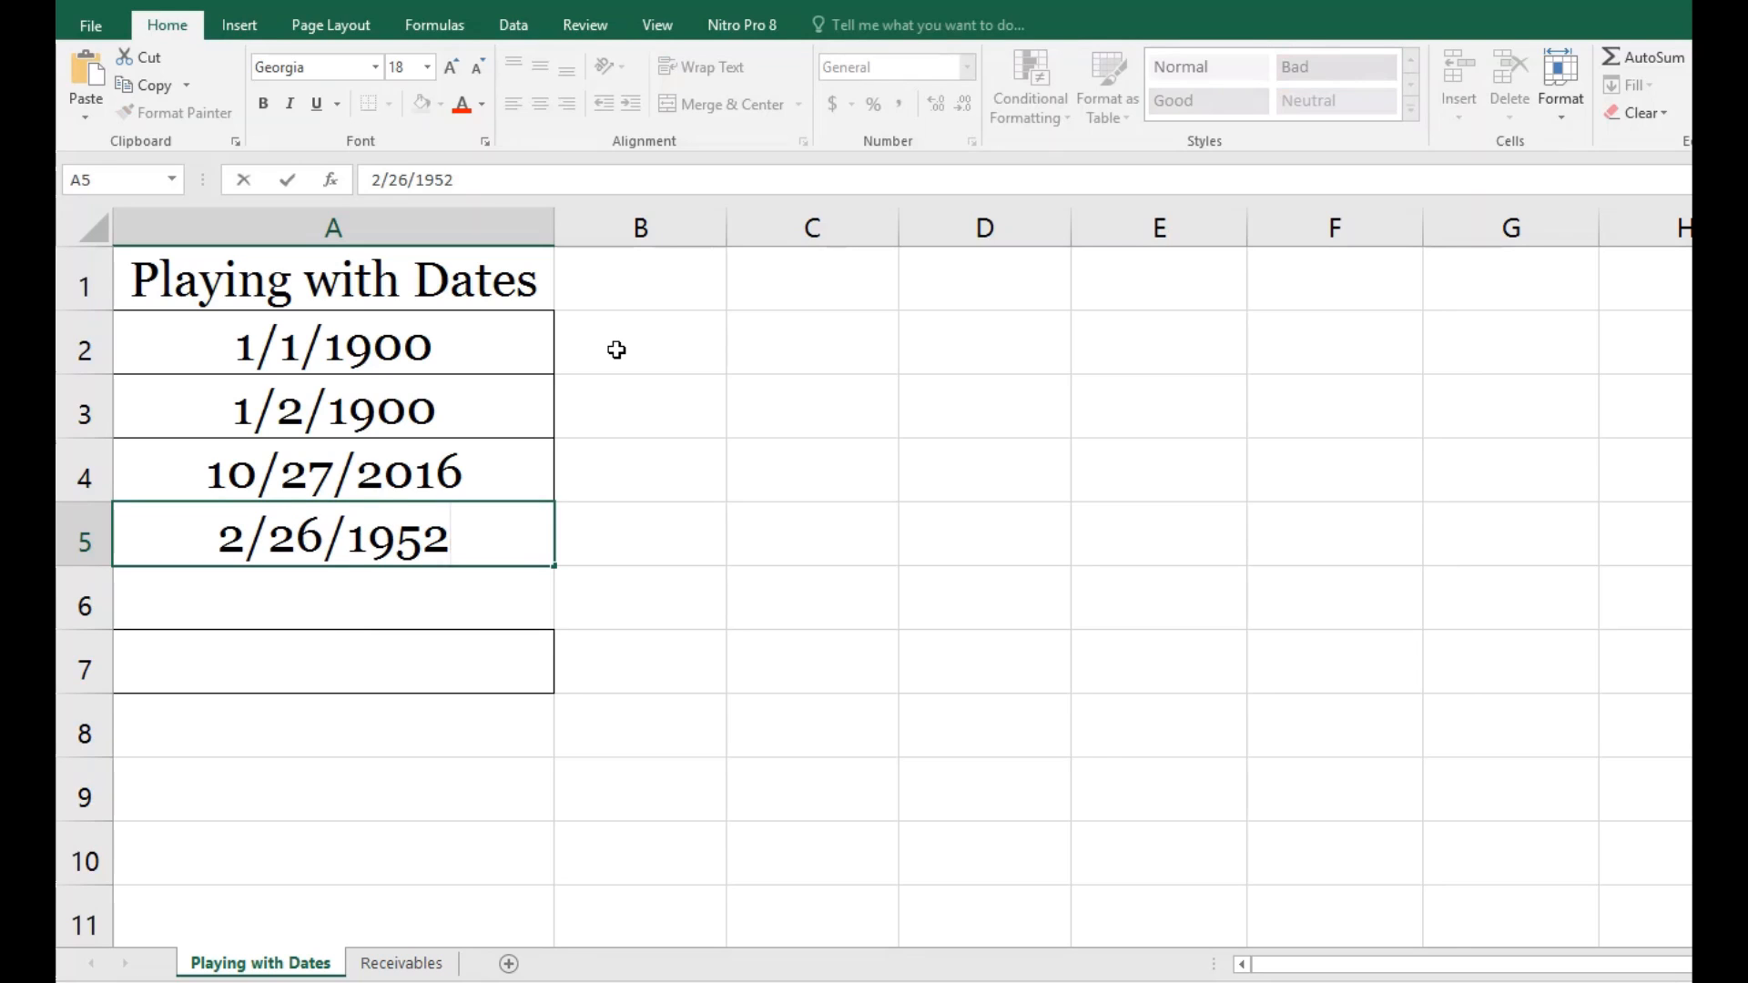
key(Return)
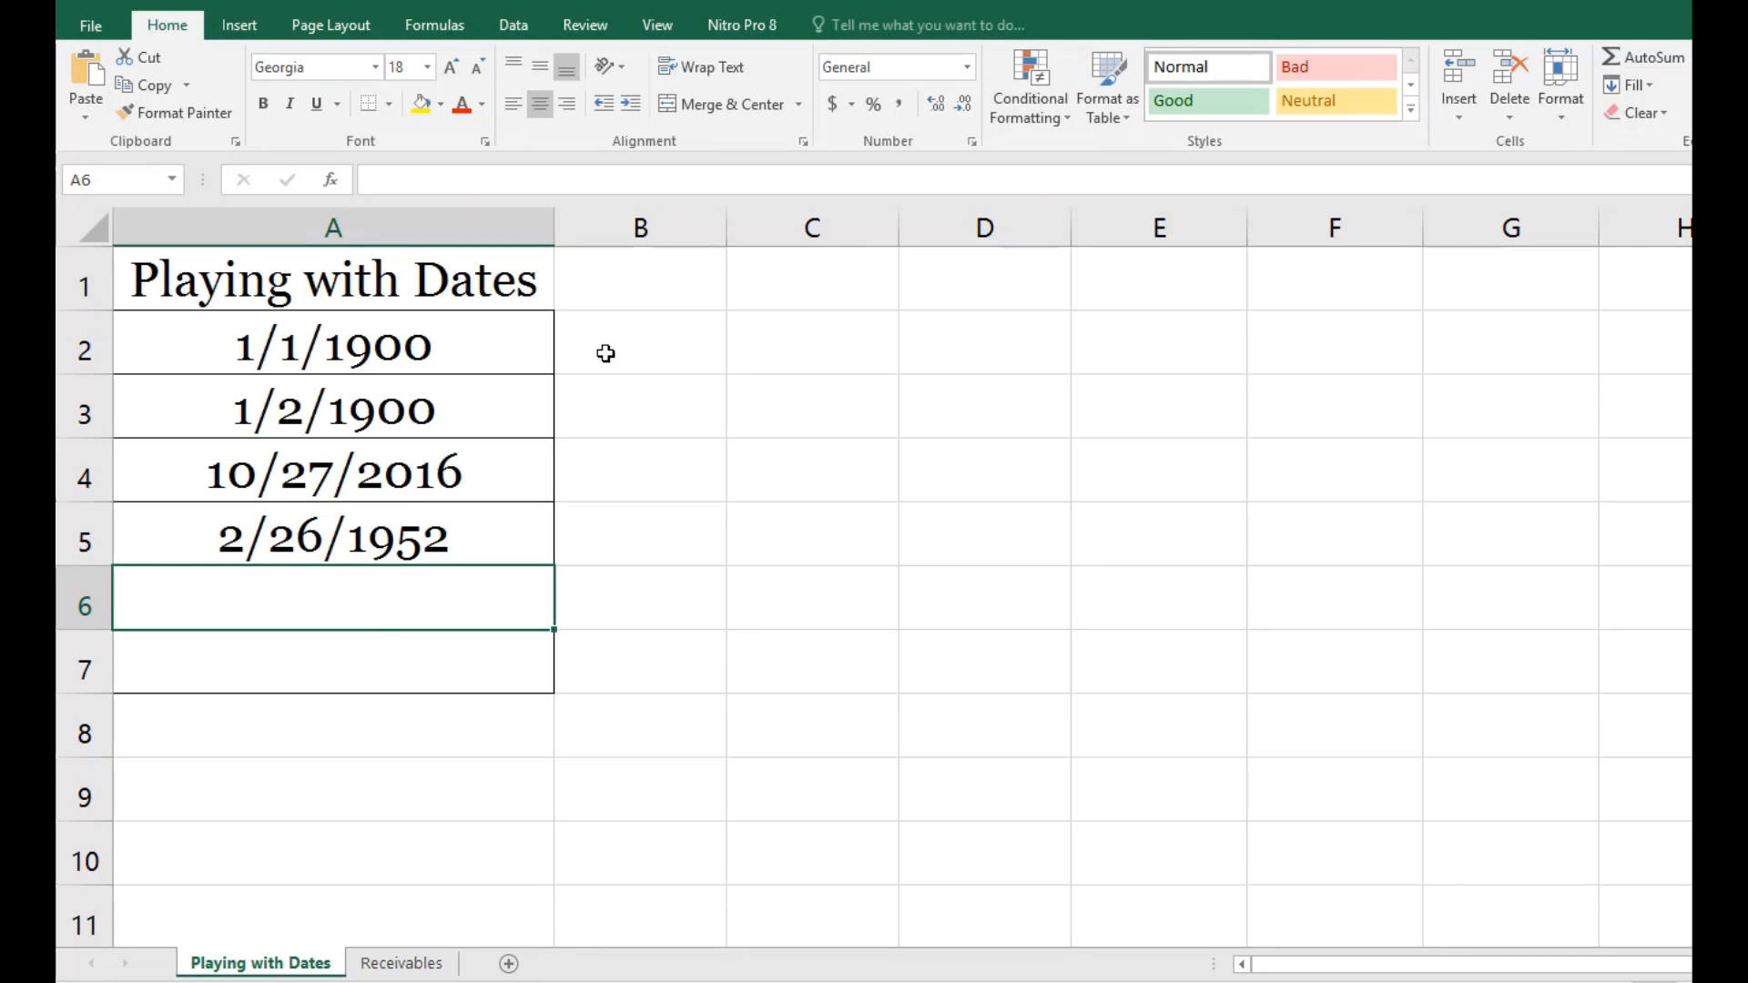
Step: Change the number format of the dates in A2:A5 to General so they show as serial numbers
drag(452, 346, 423, 528)
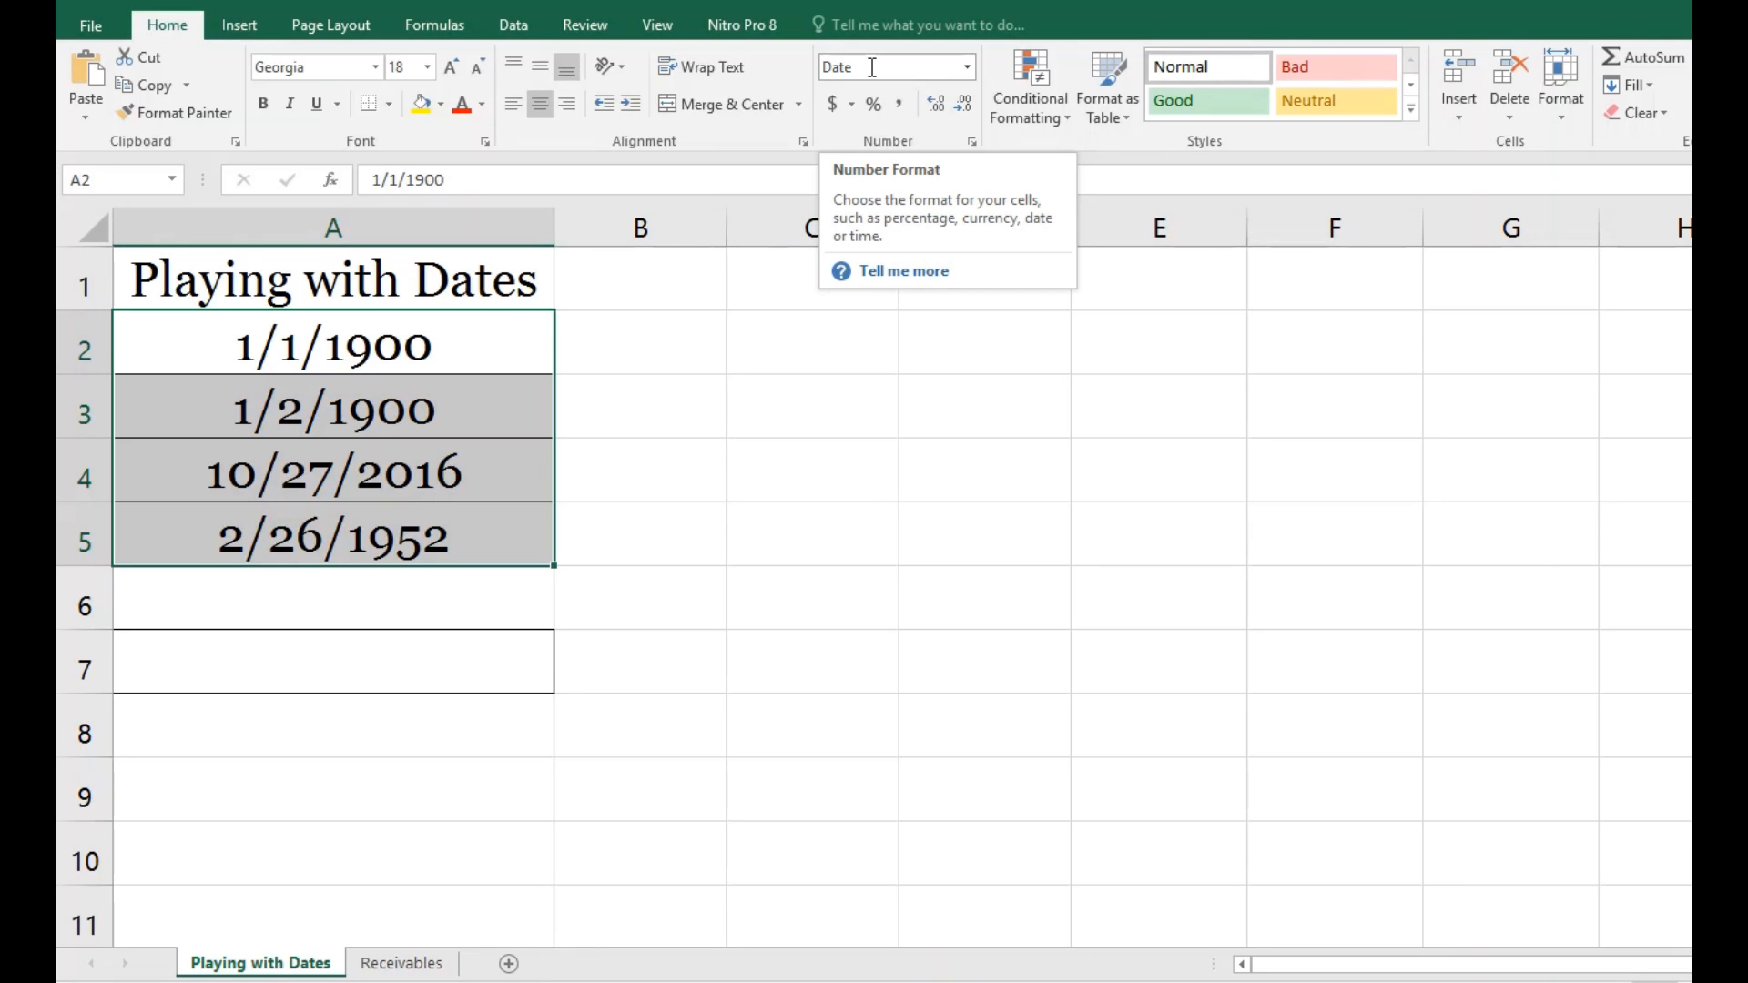
click(968, 68)
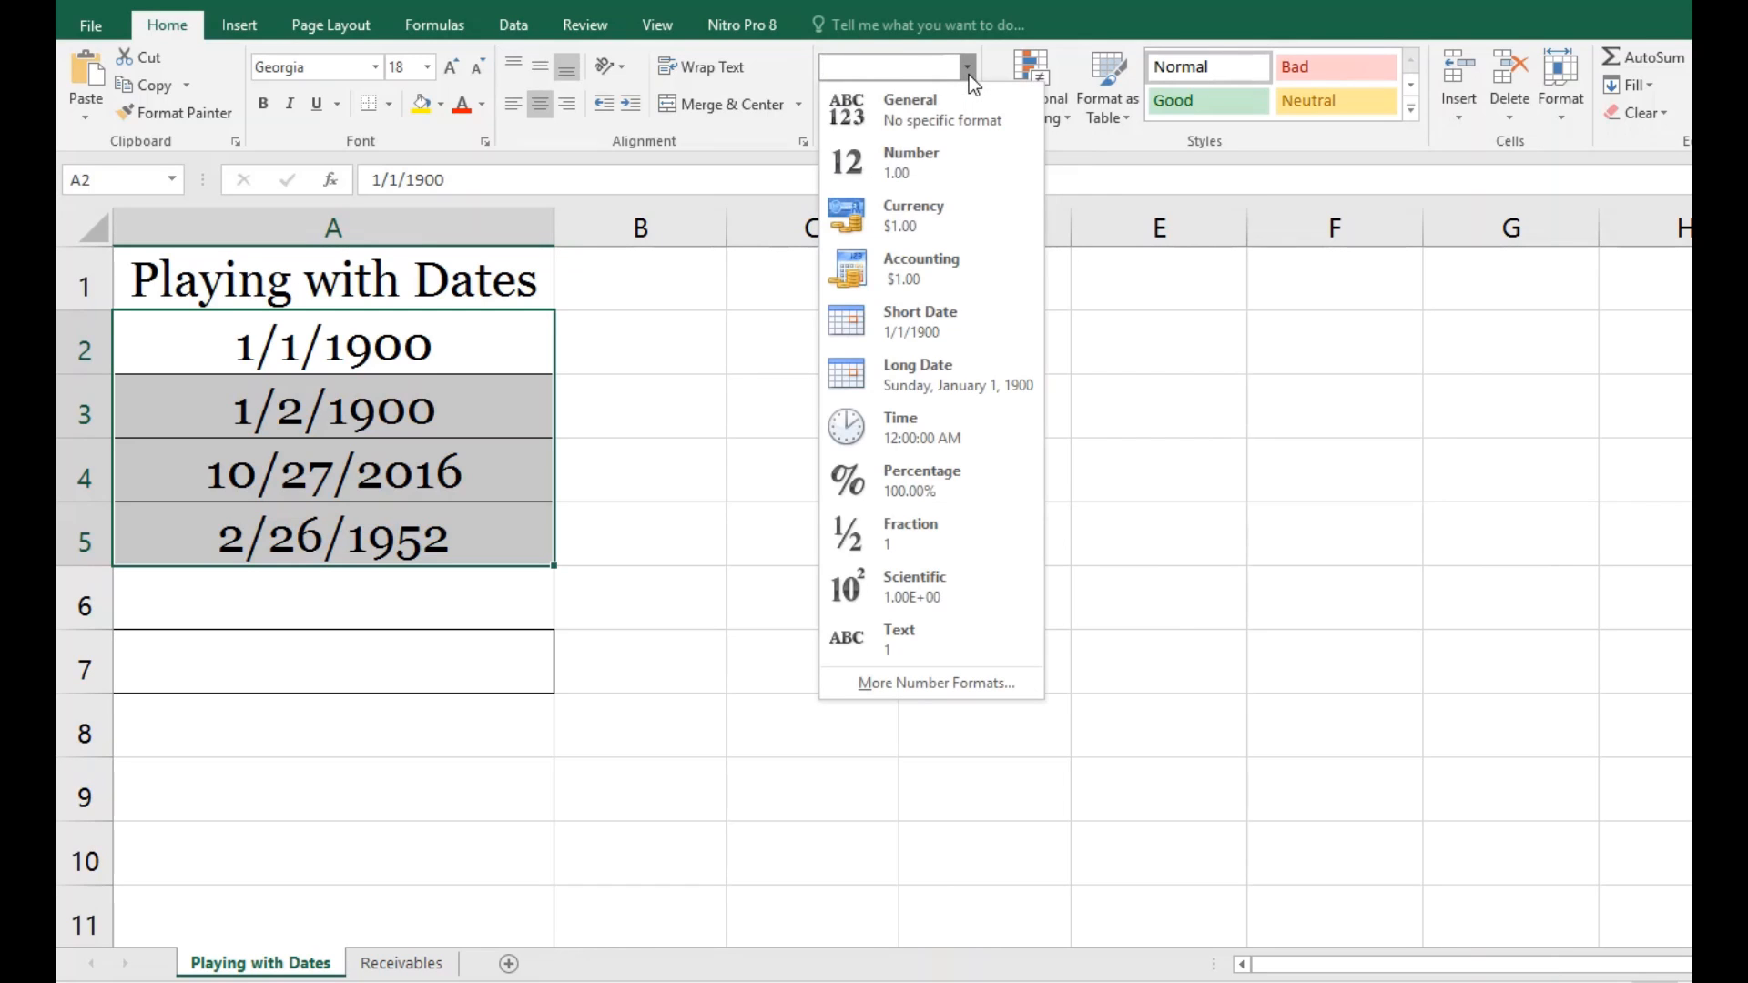
click(937, 113)
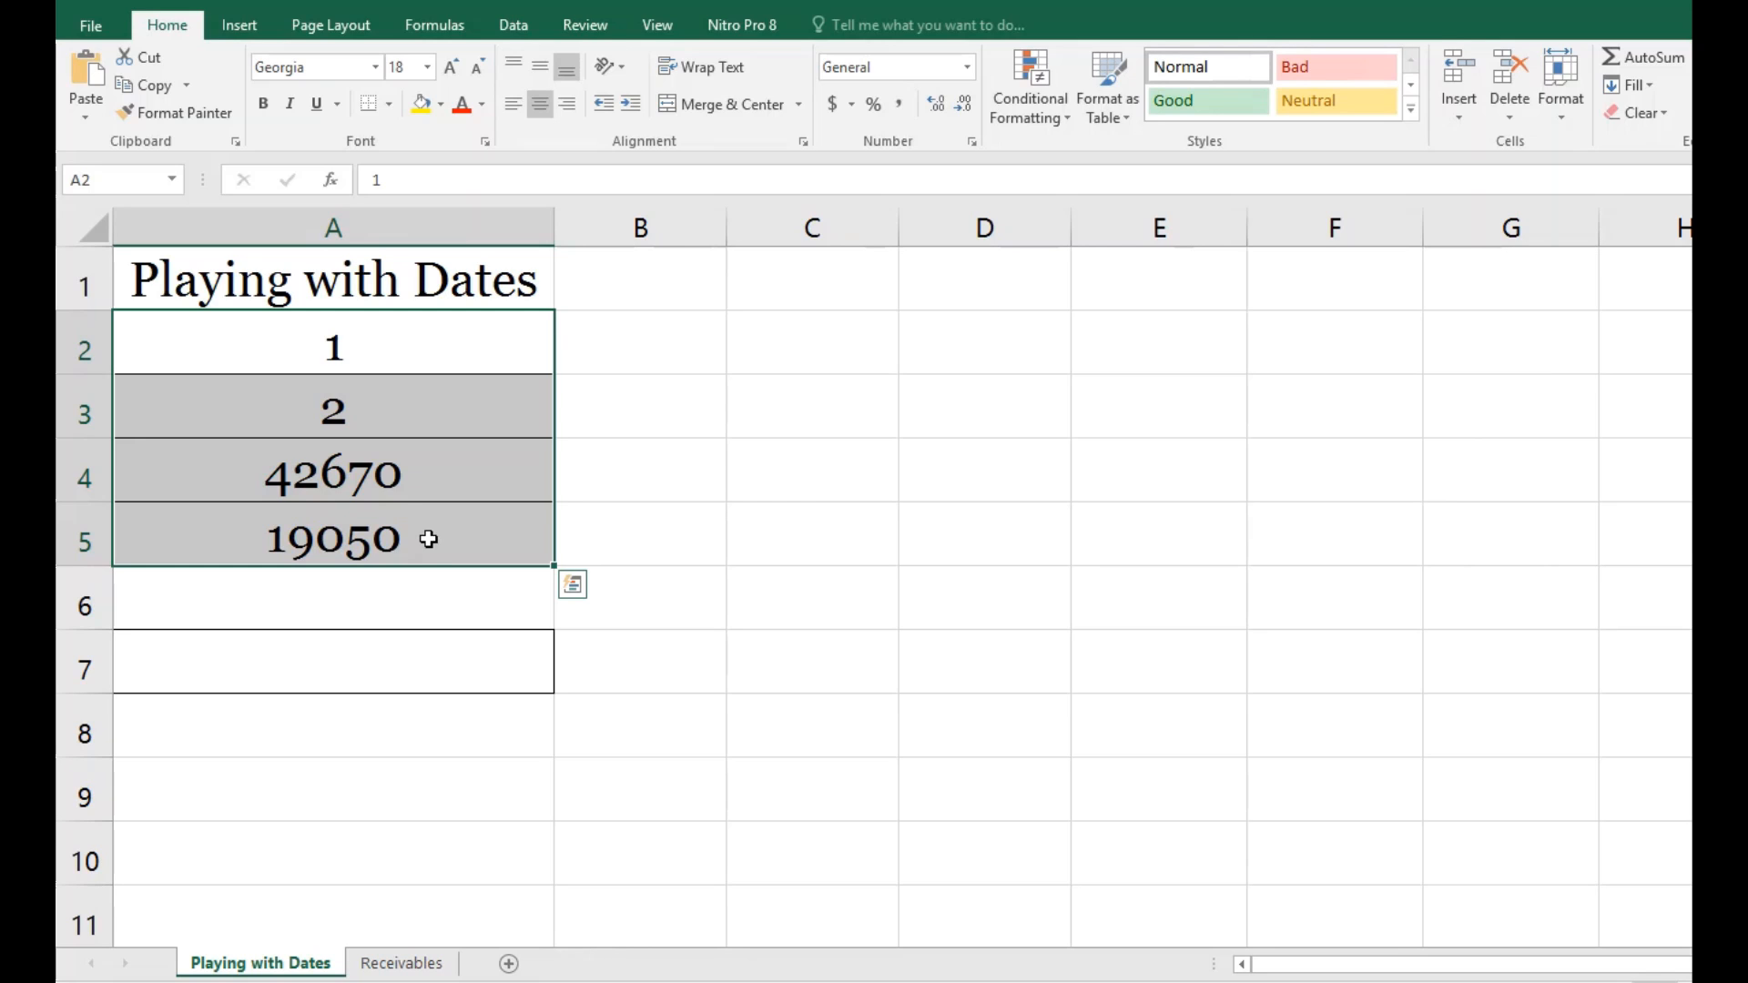
Step: Enter the formula =A4-A5 in cell A7 to calculate the number of days between the two dates
click(356, 670)
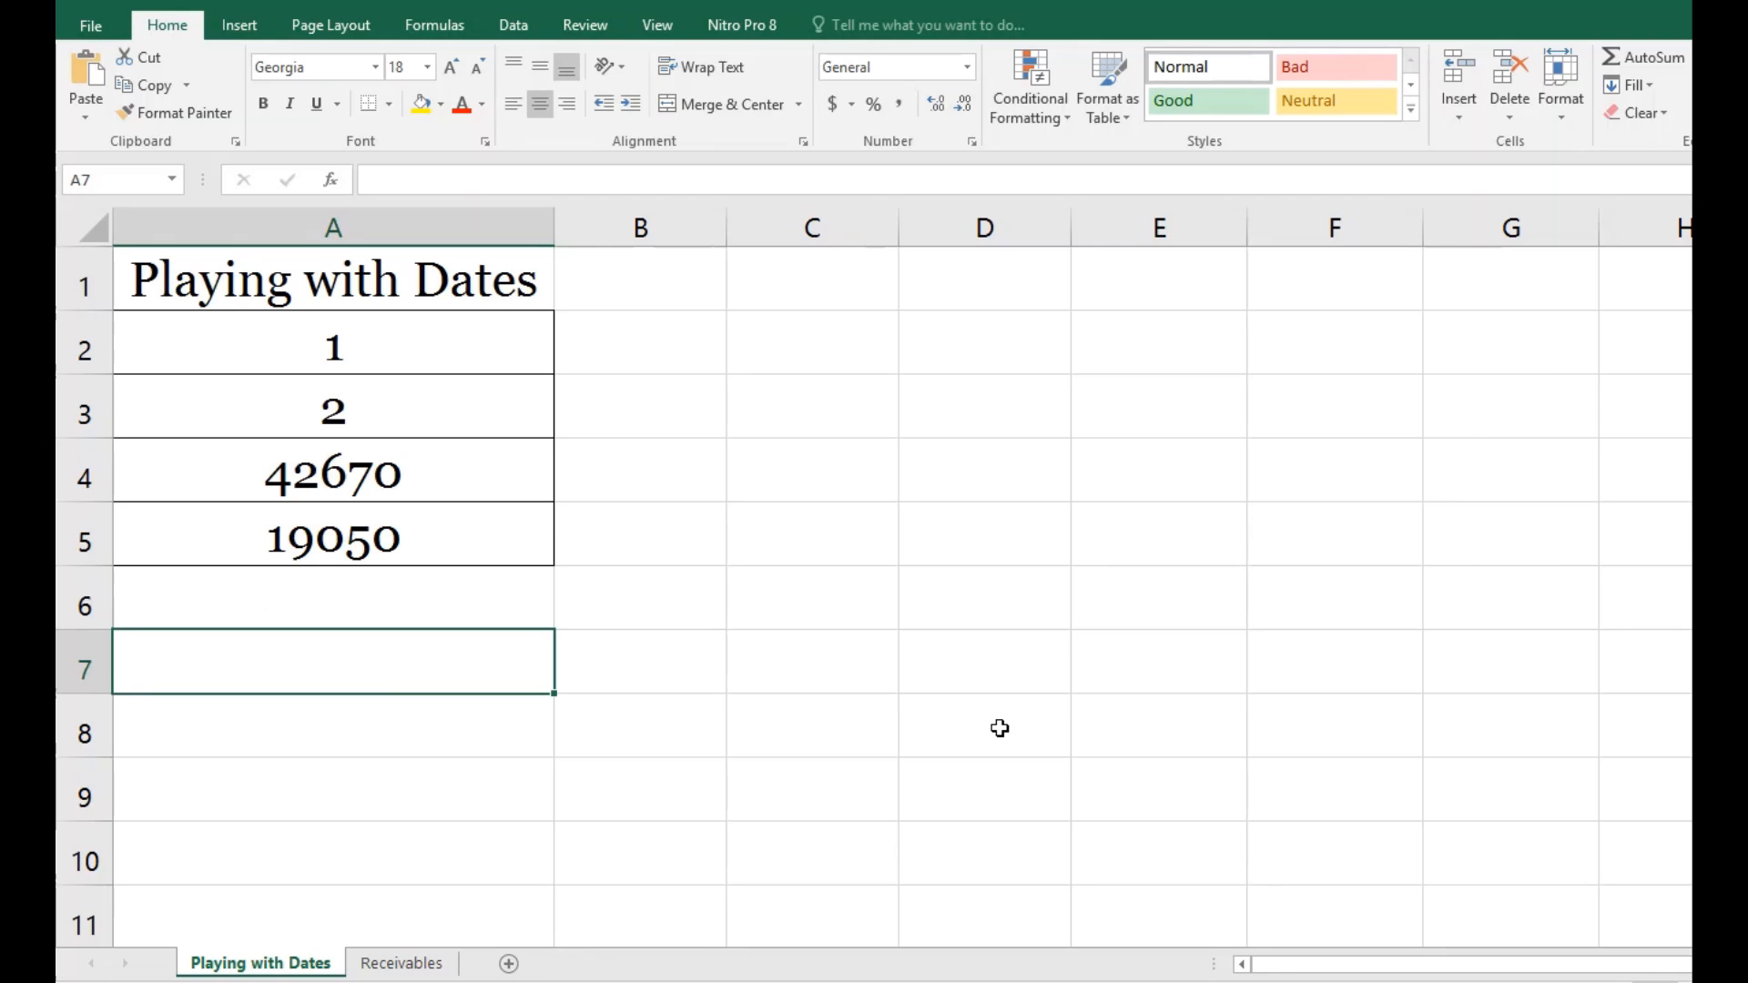
text(=)
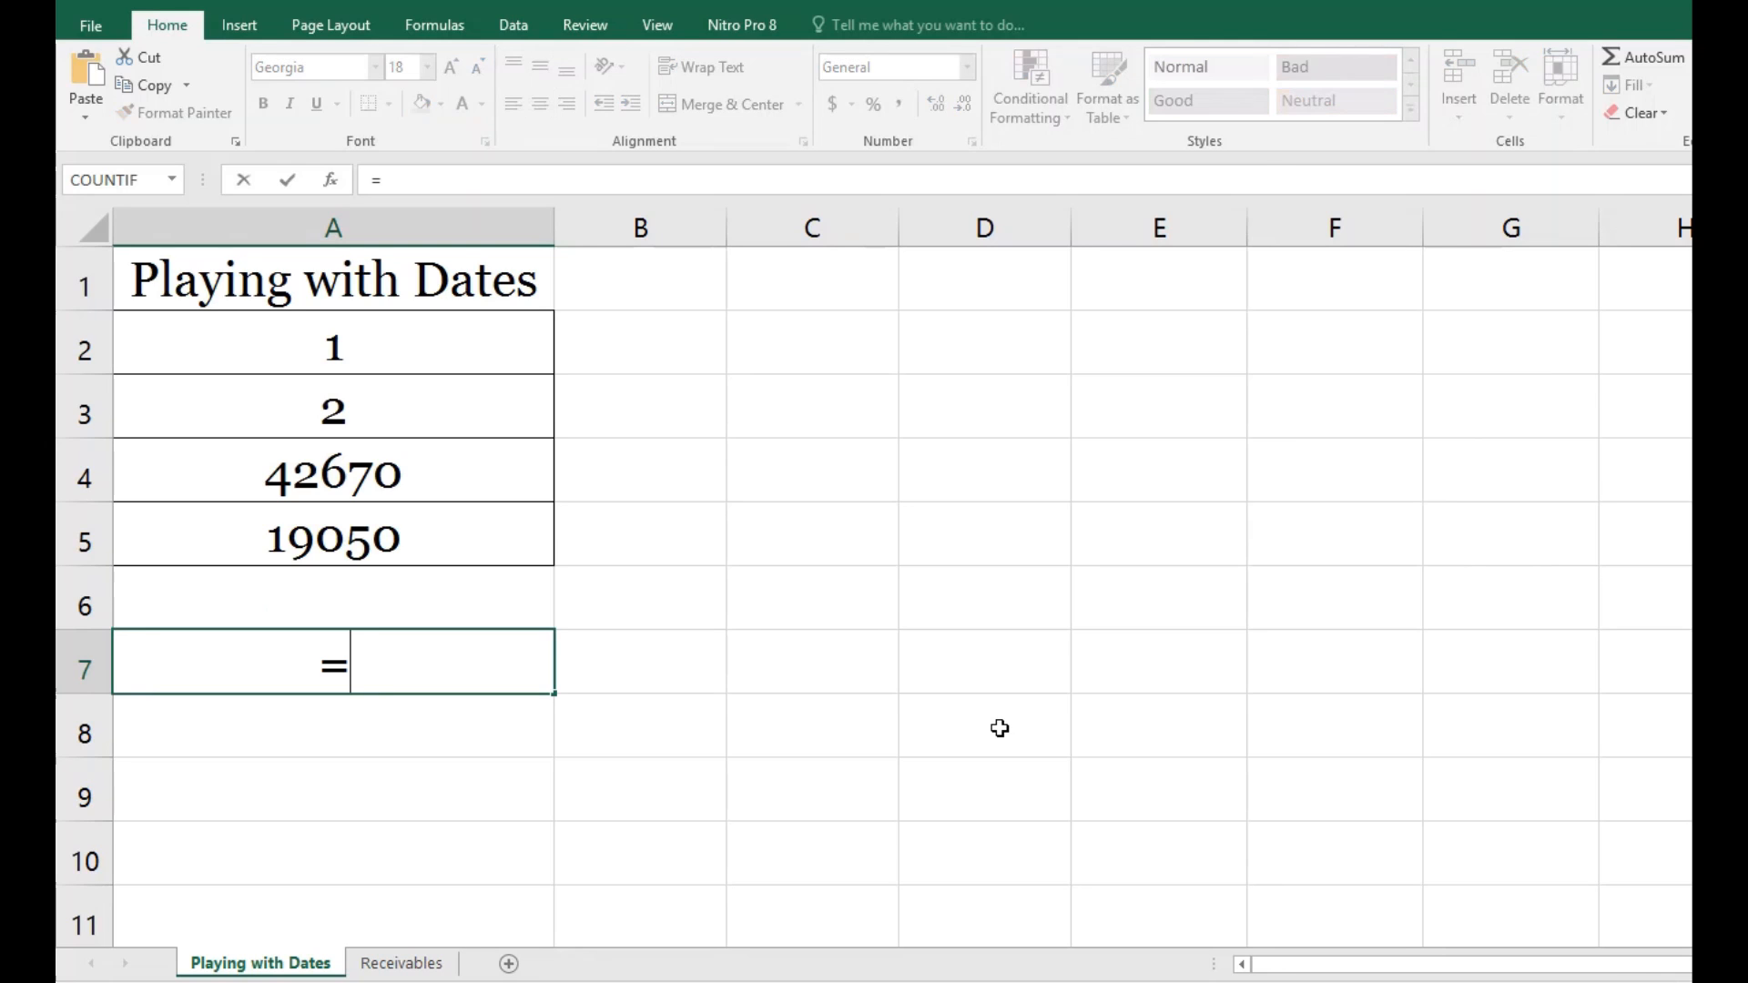
click(452, 480)
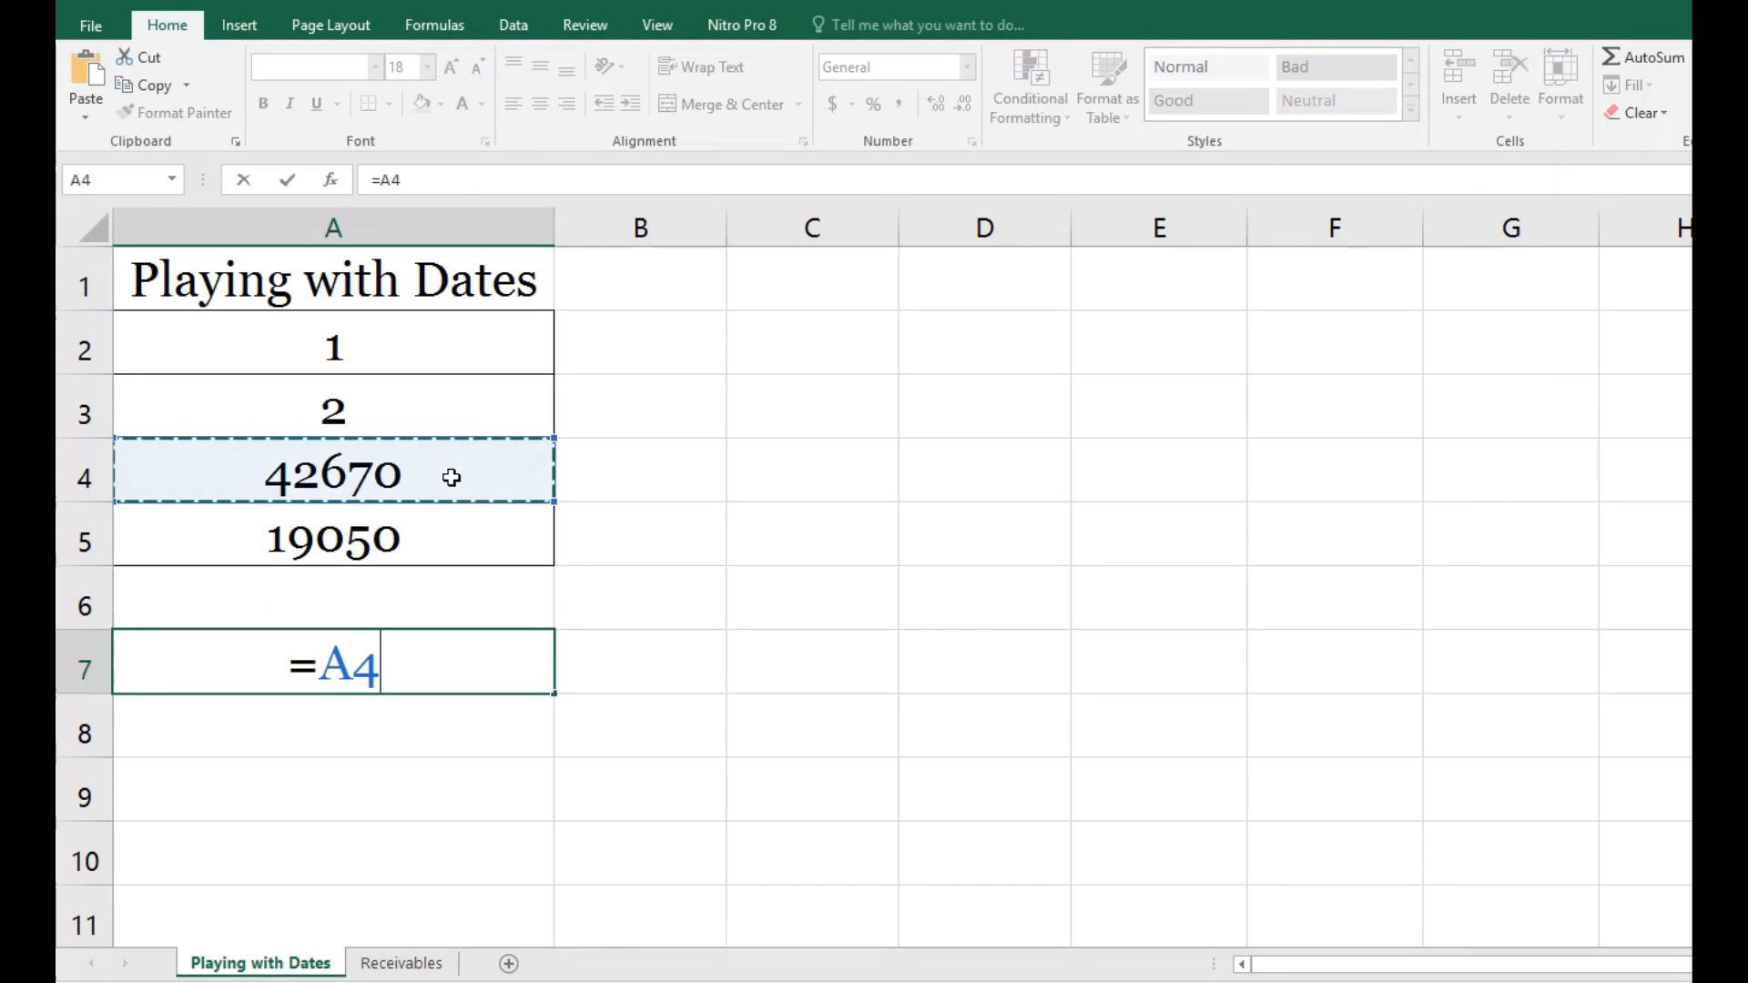
text(-)
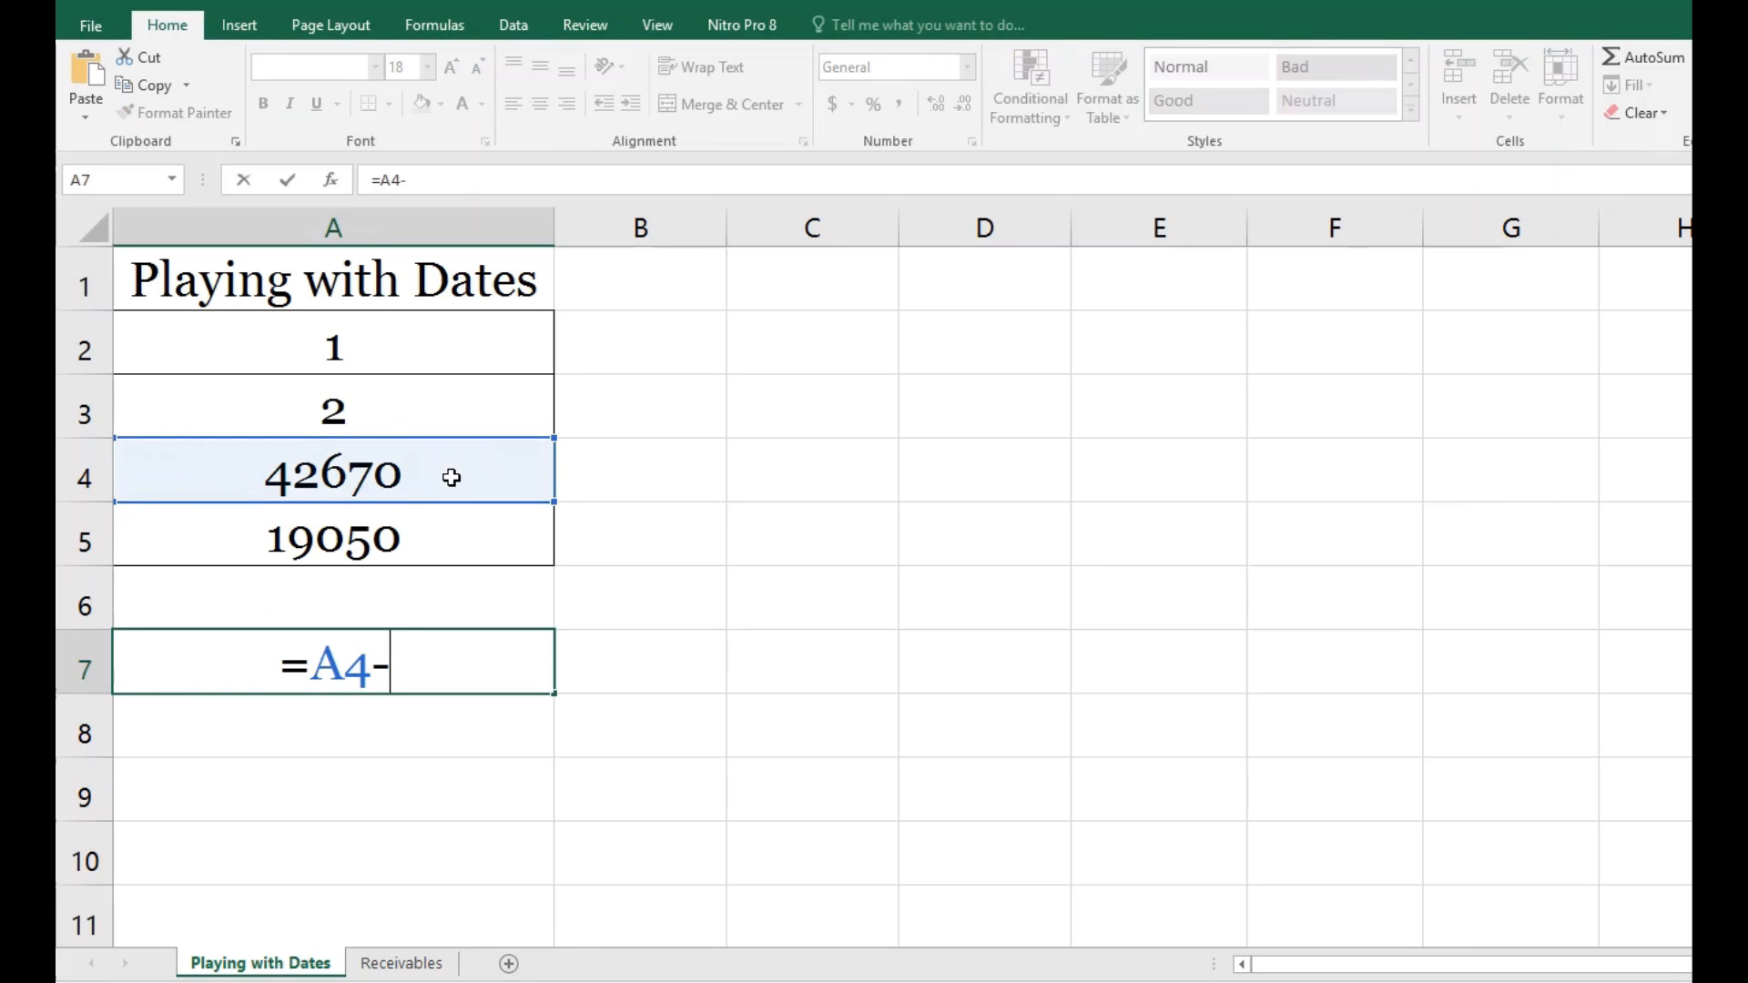
click(391, 538)
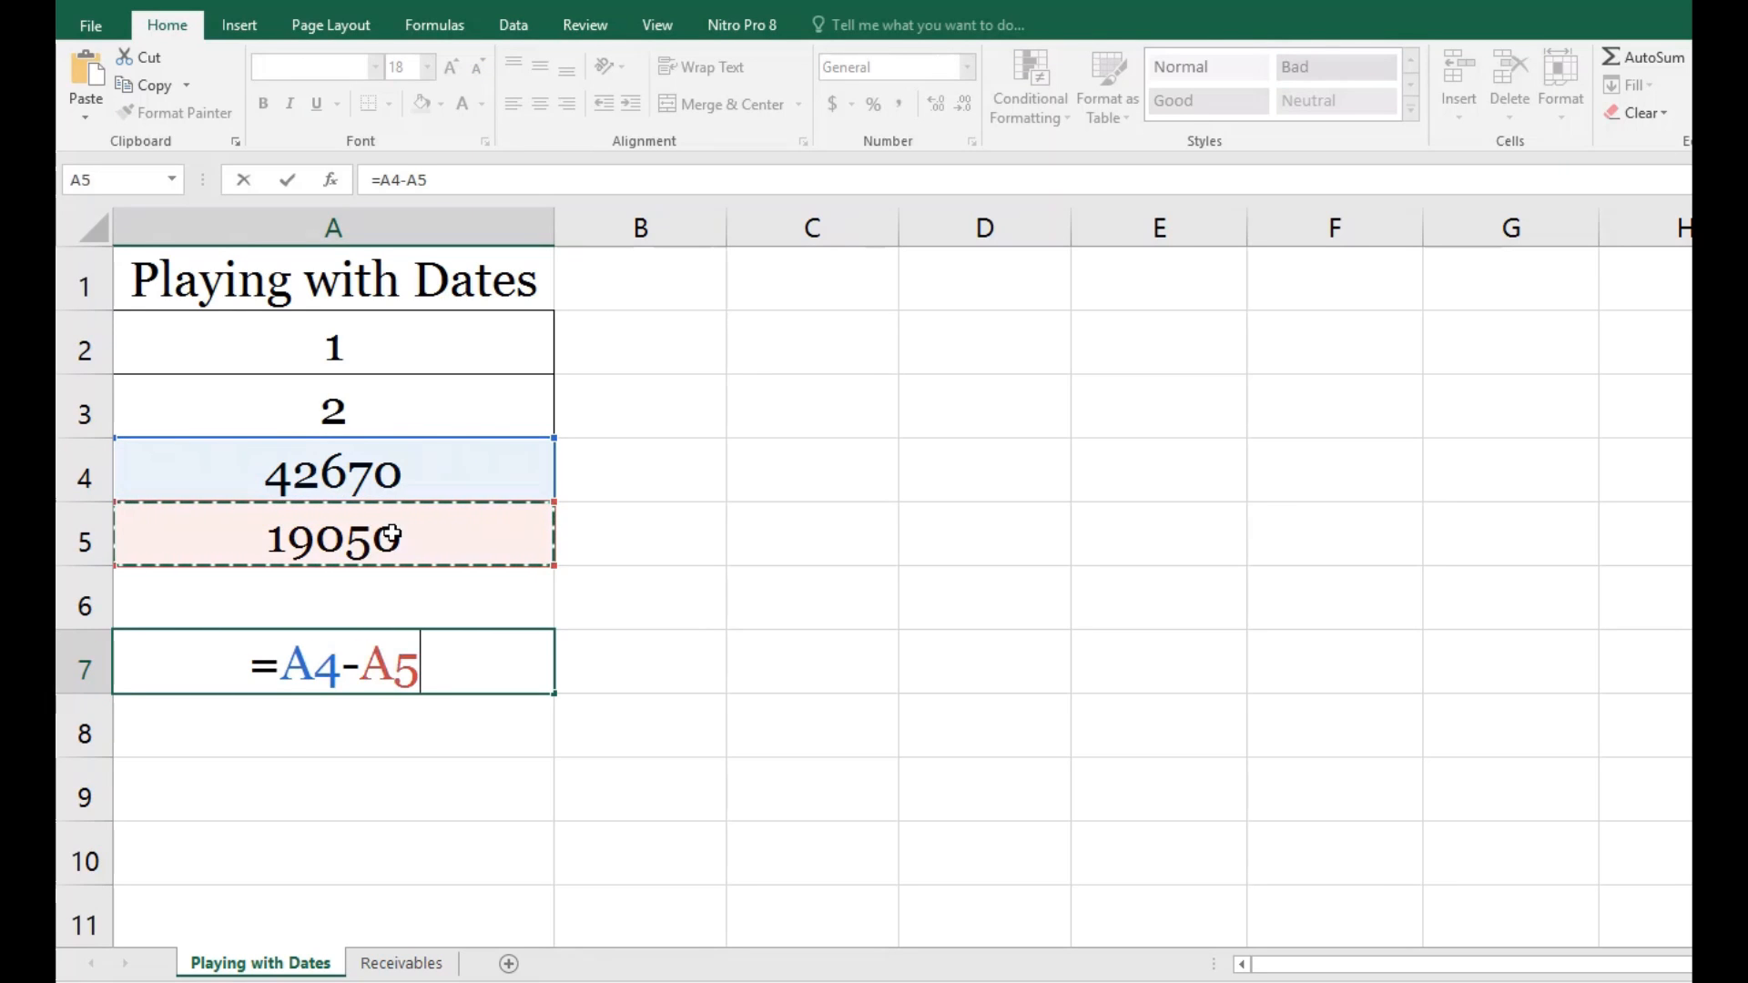
key(ctrl+Return)
key(Return)
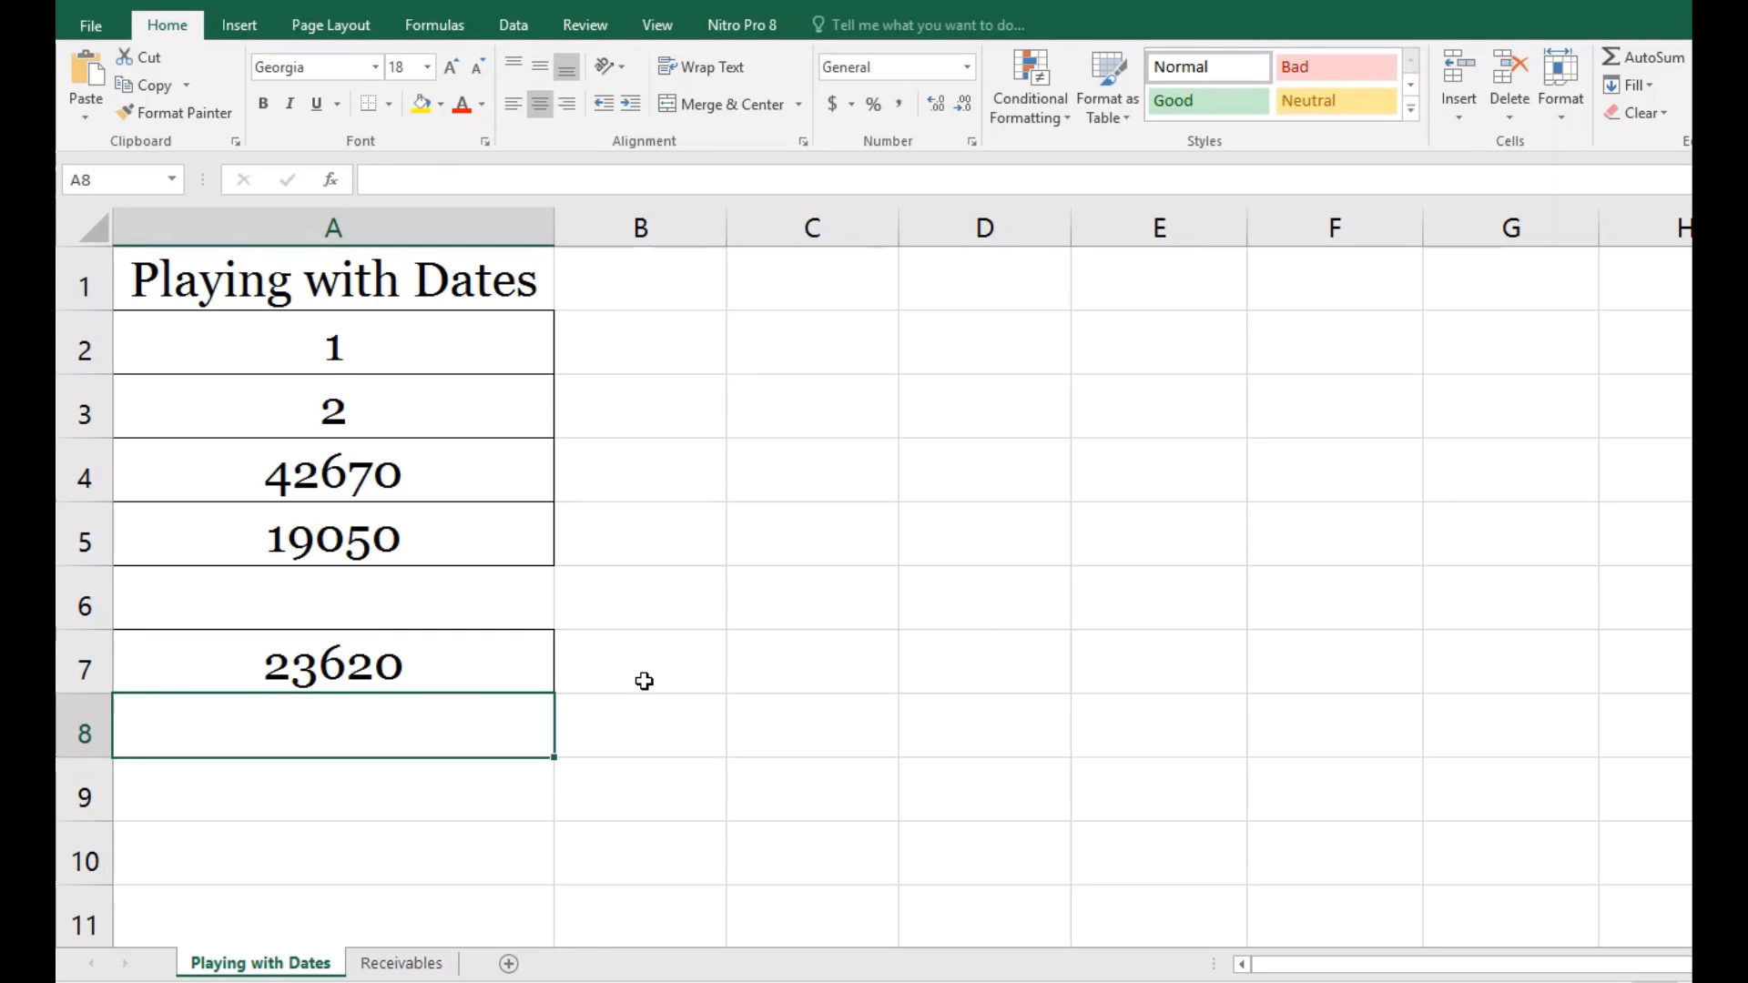
Step: On the Receivables sheet, enter the formula =TODAY()-C3 in cell D3 to calculate the days since invoicing
click(398, 966)
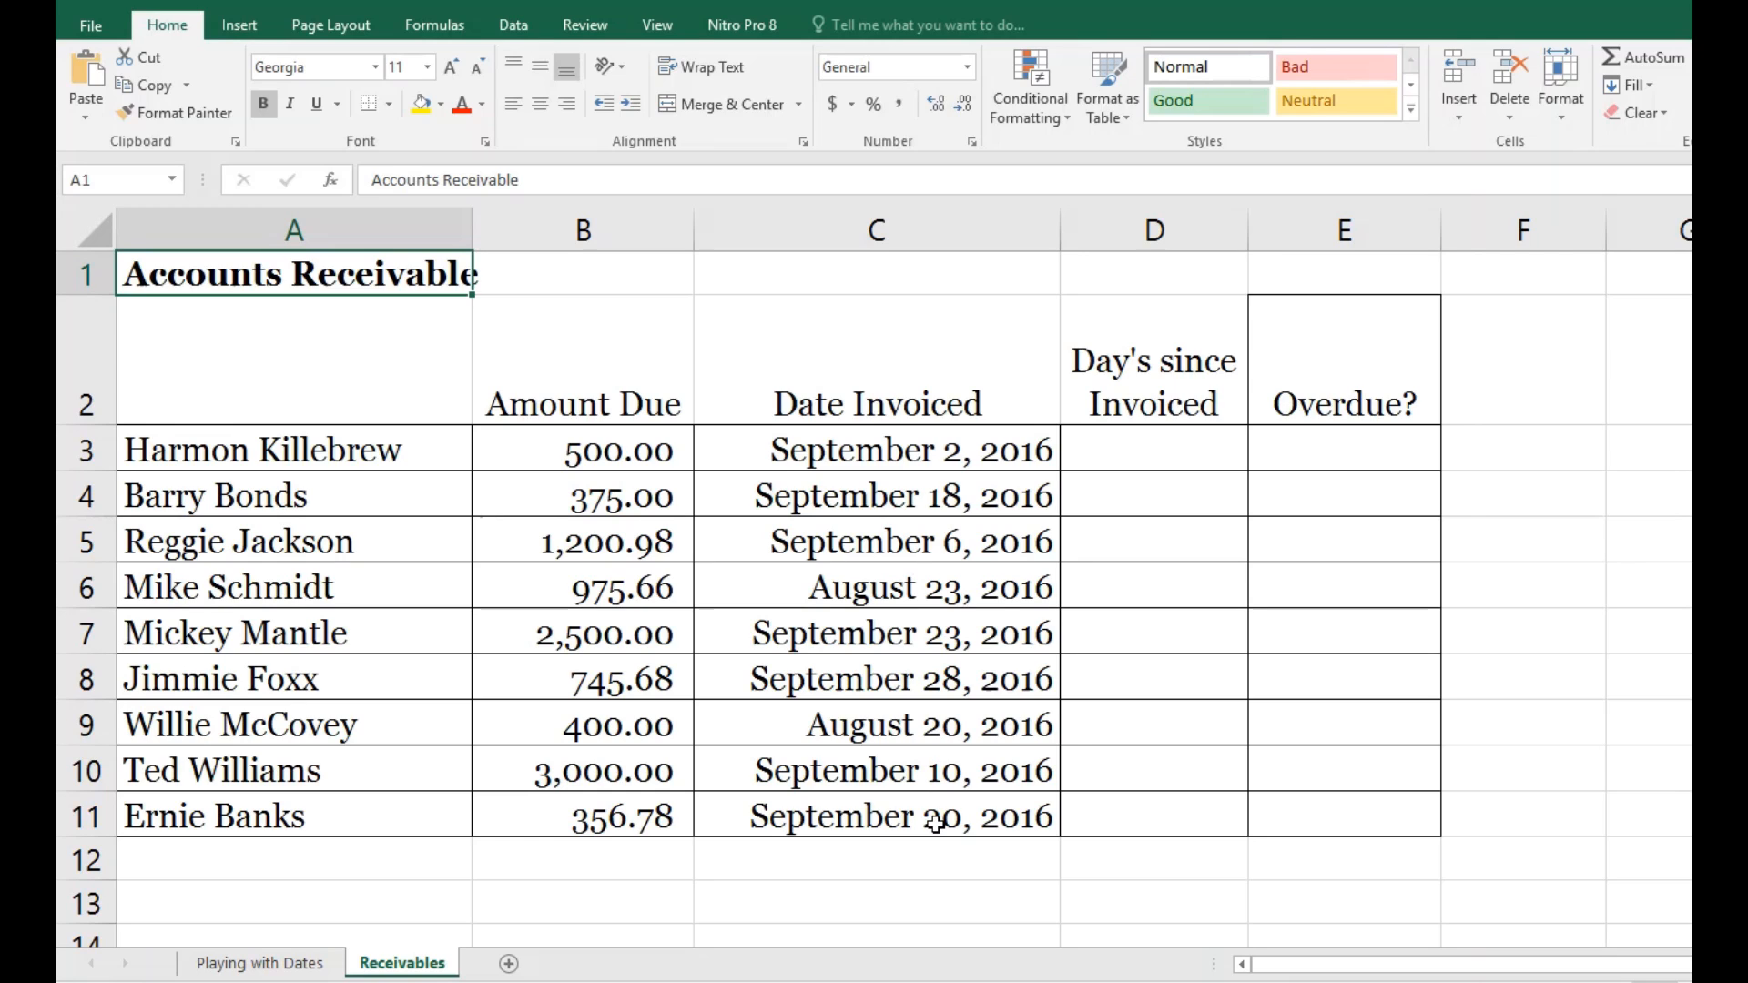
click(1149, 443)
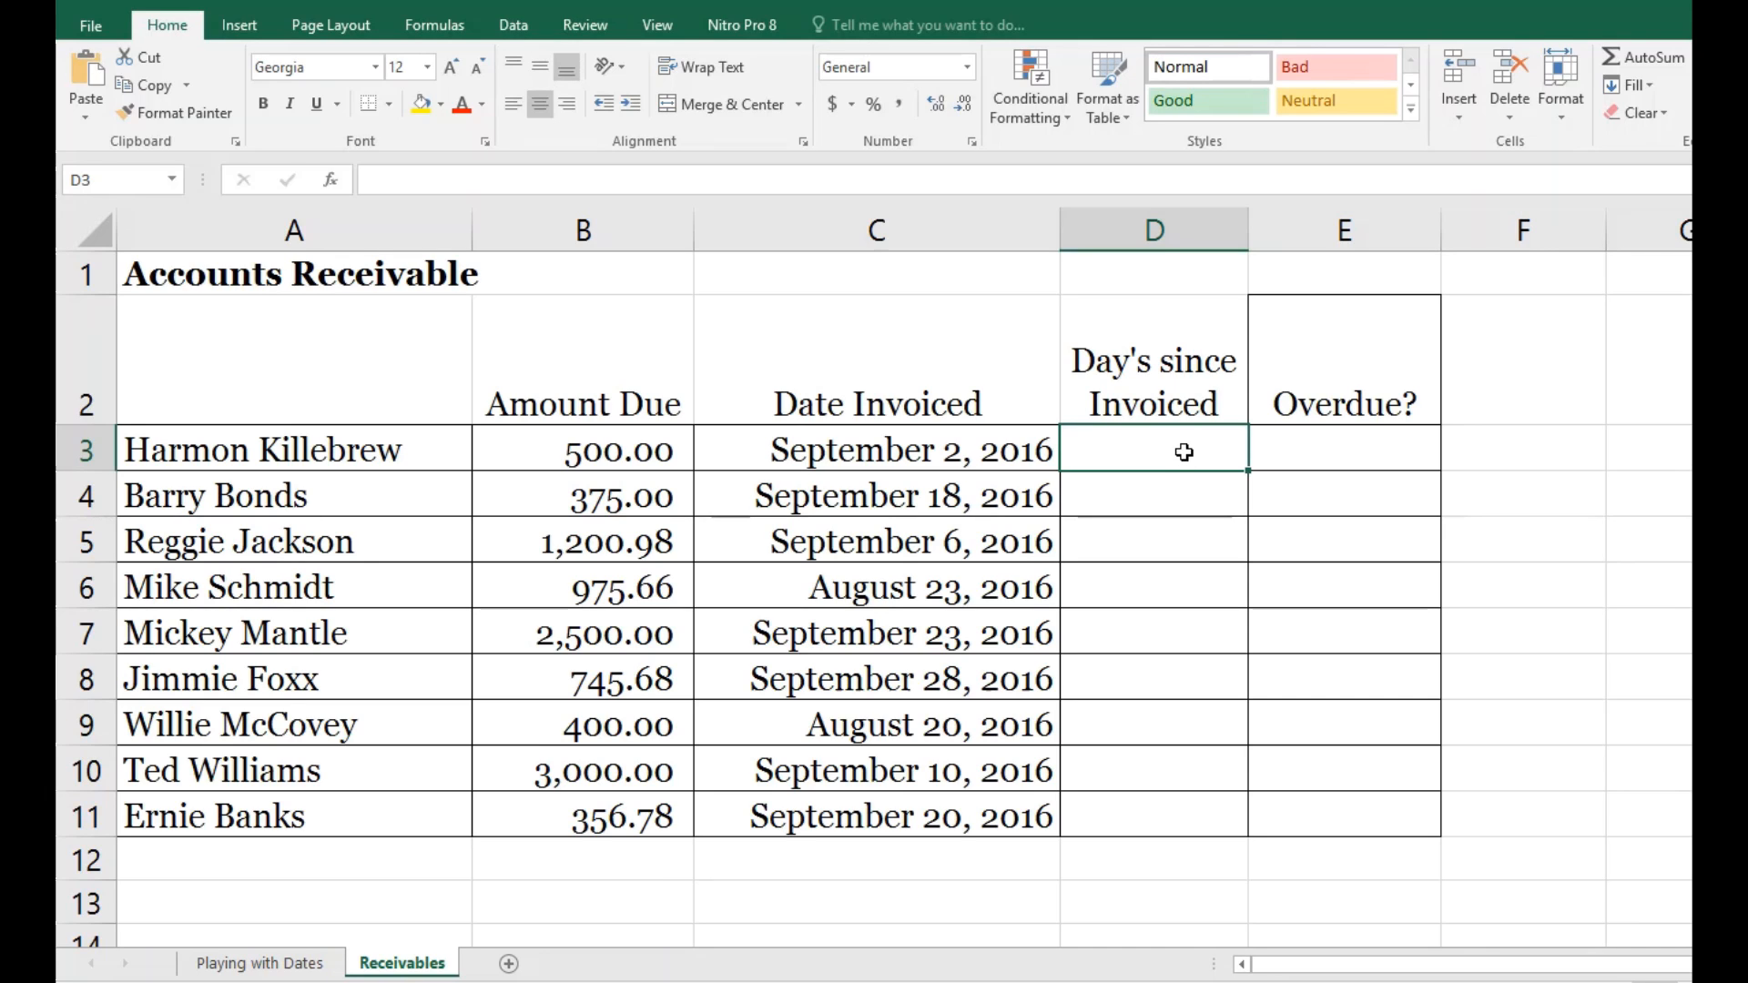
text(=)
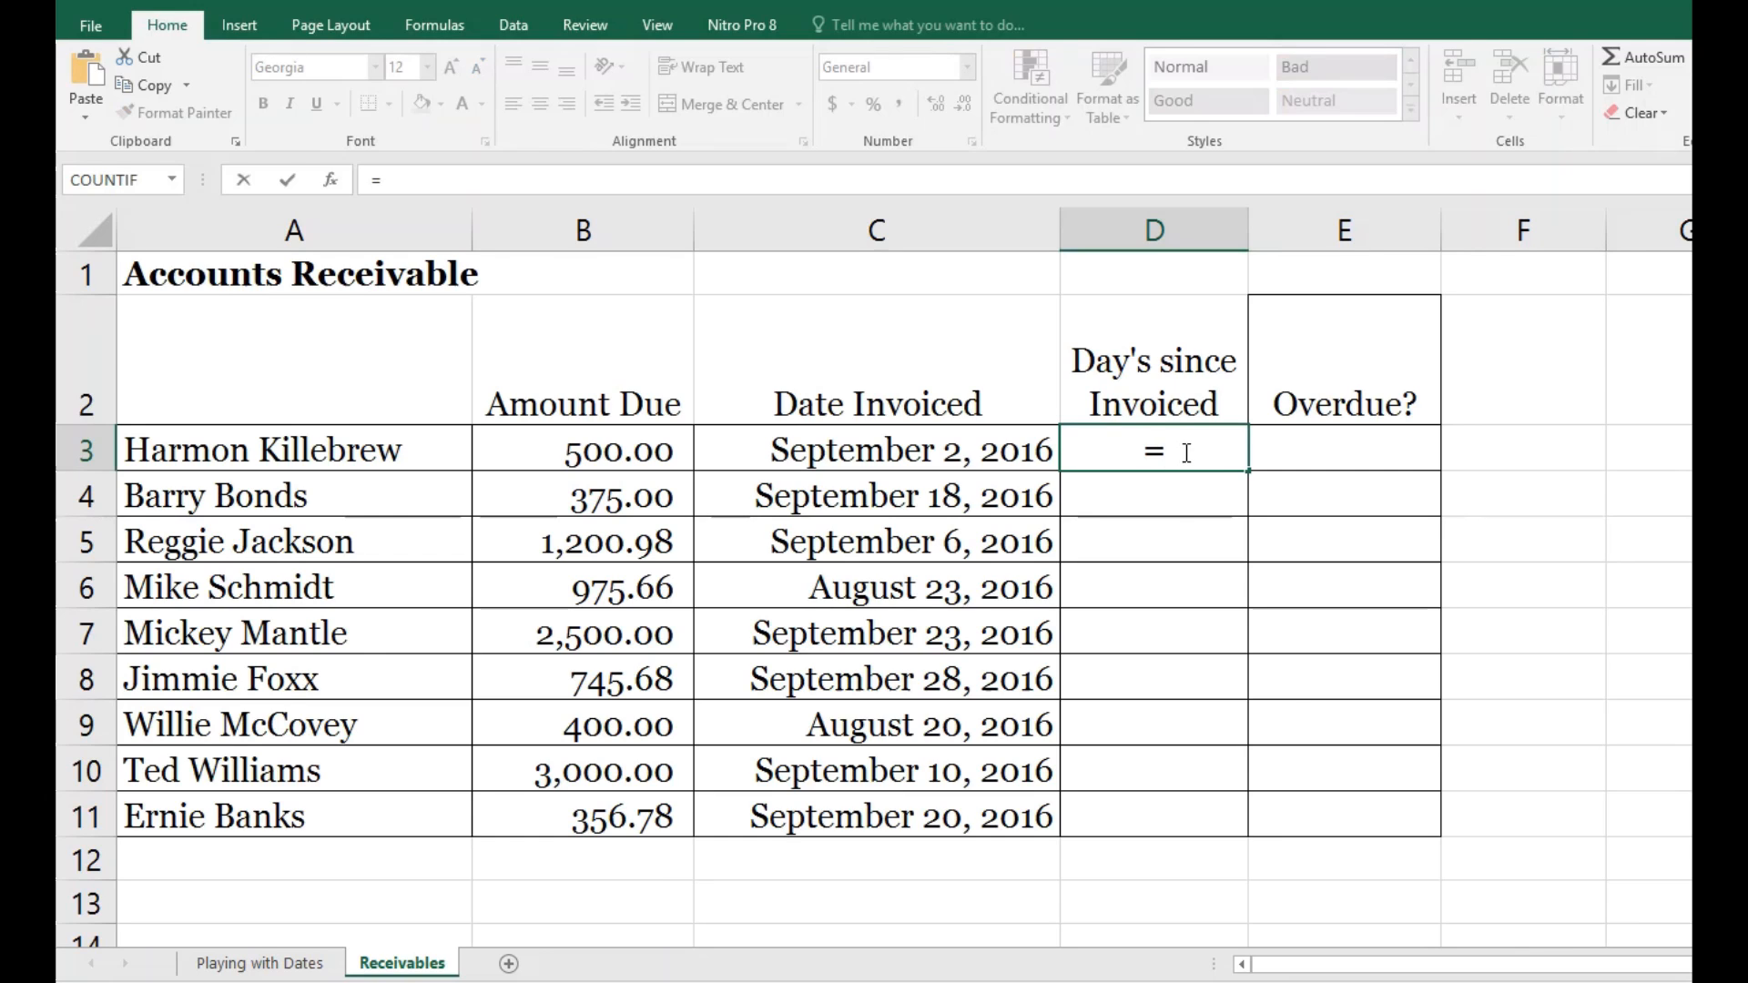
text(today())
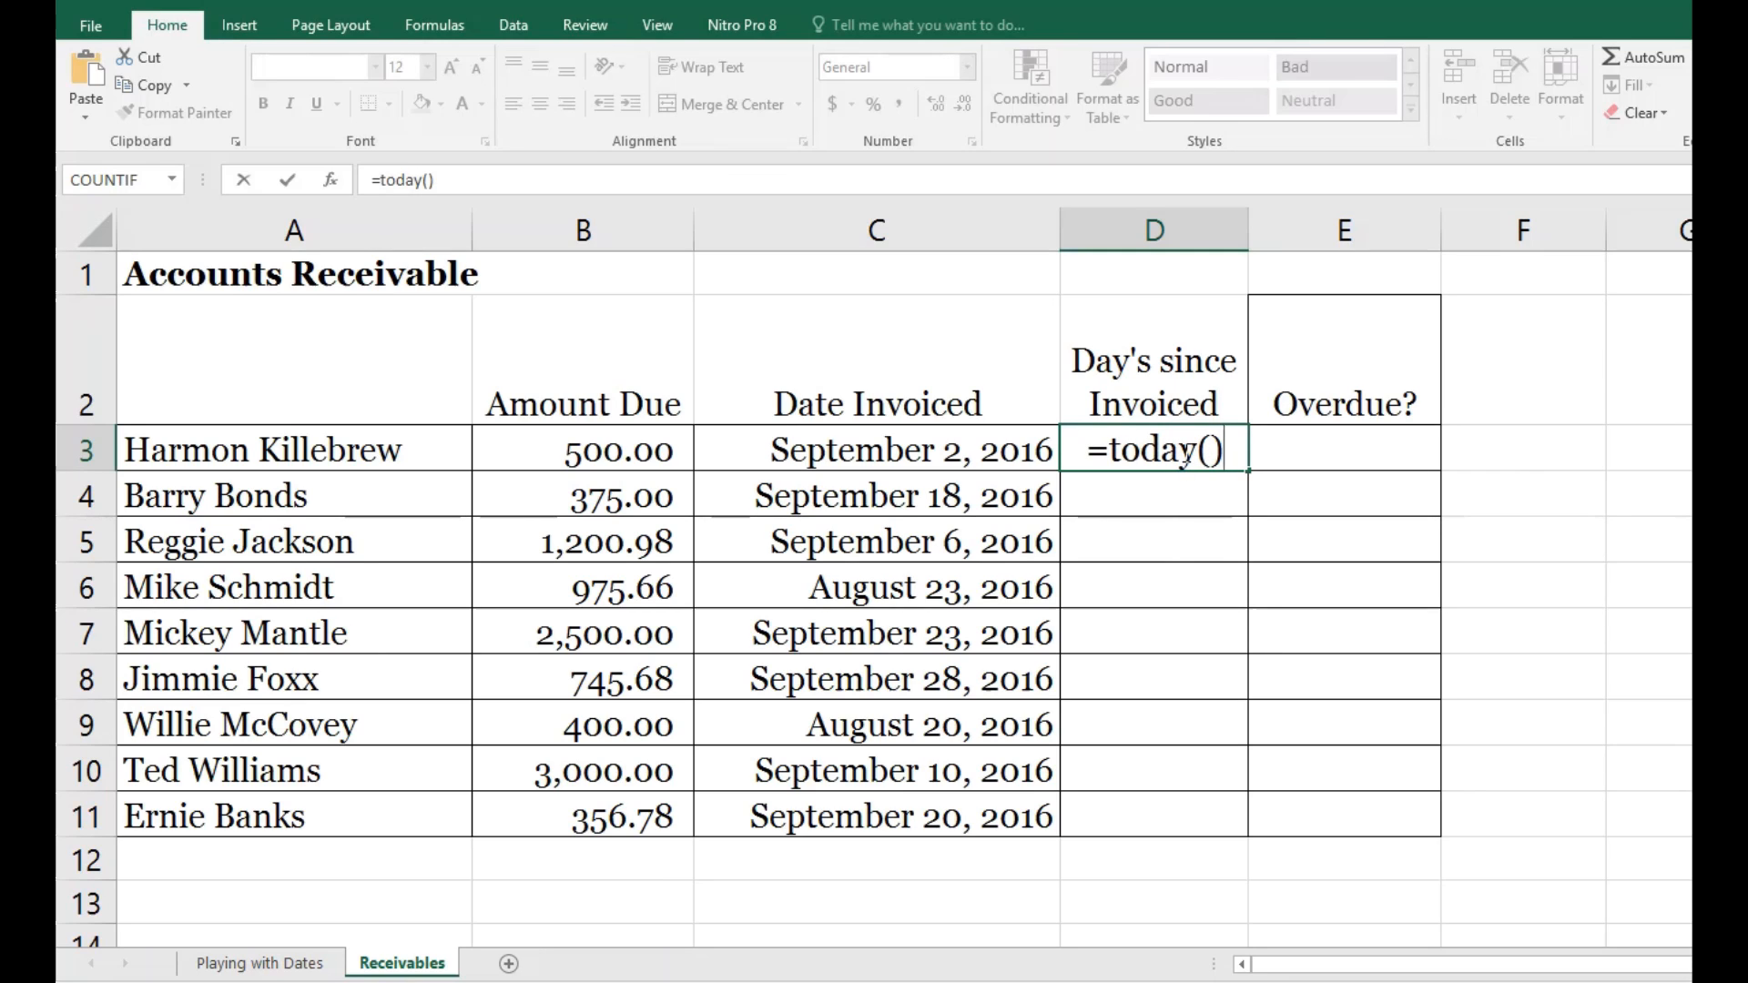
text(-)
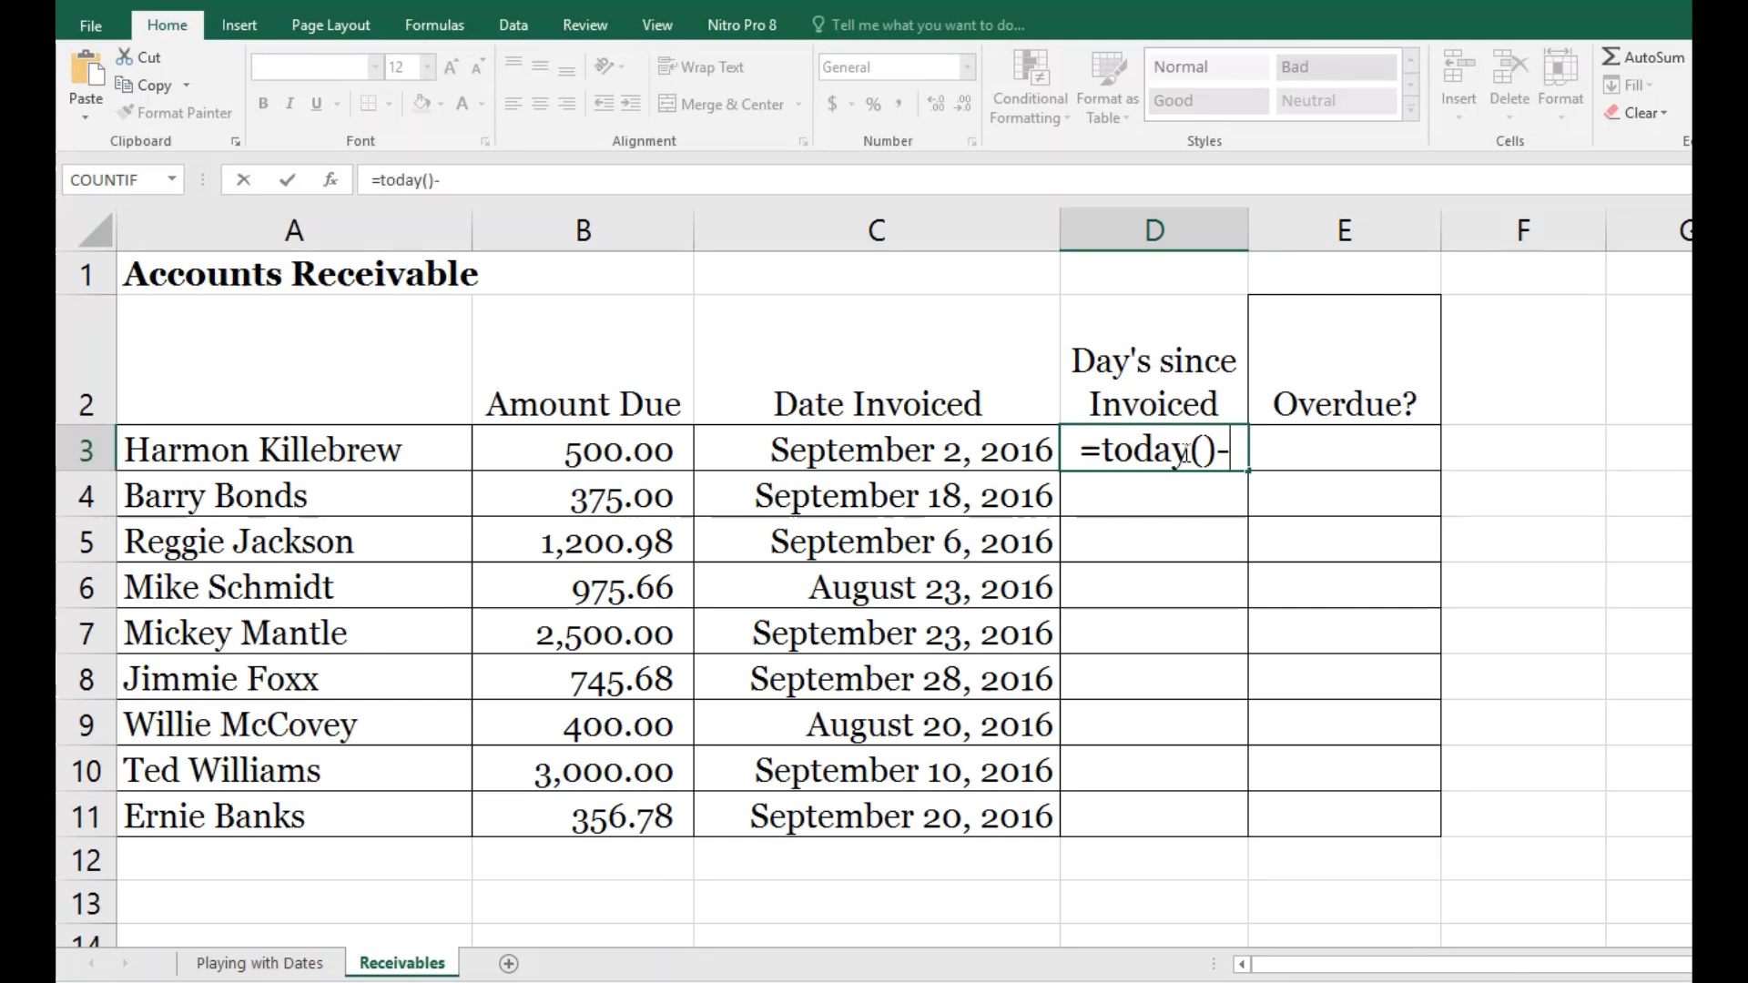
text(c3)
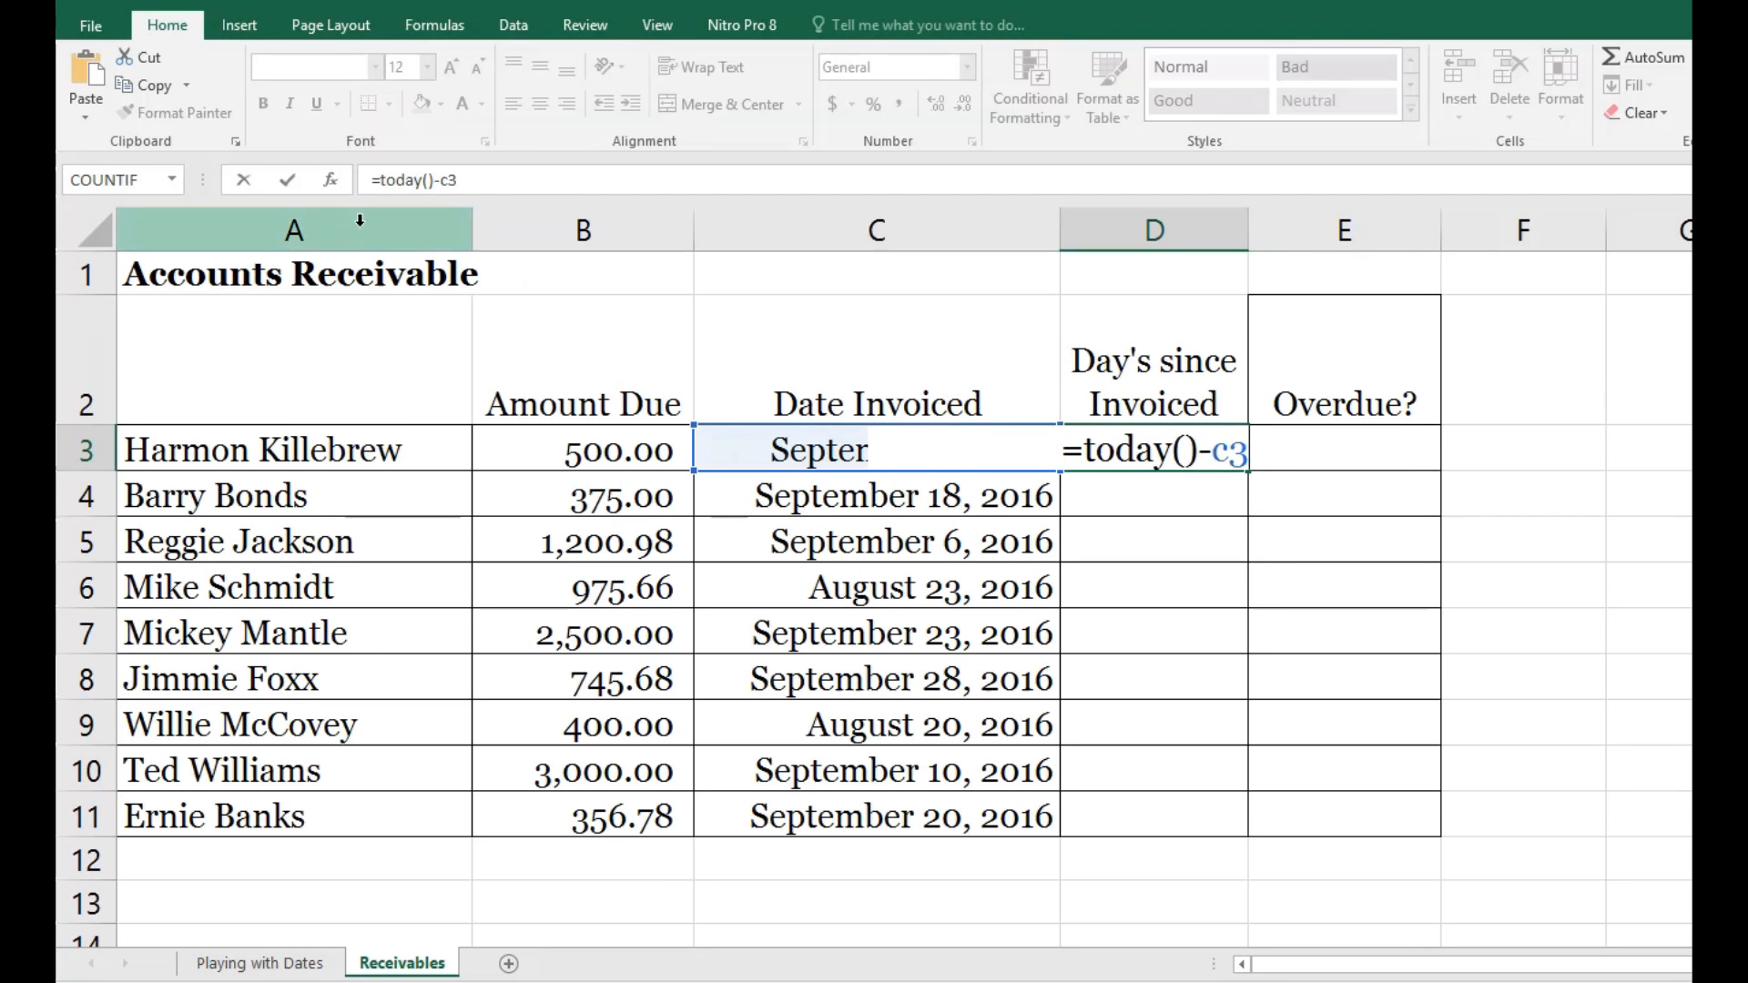
click(288, 182)
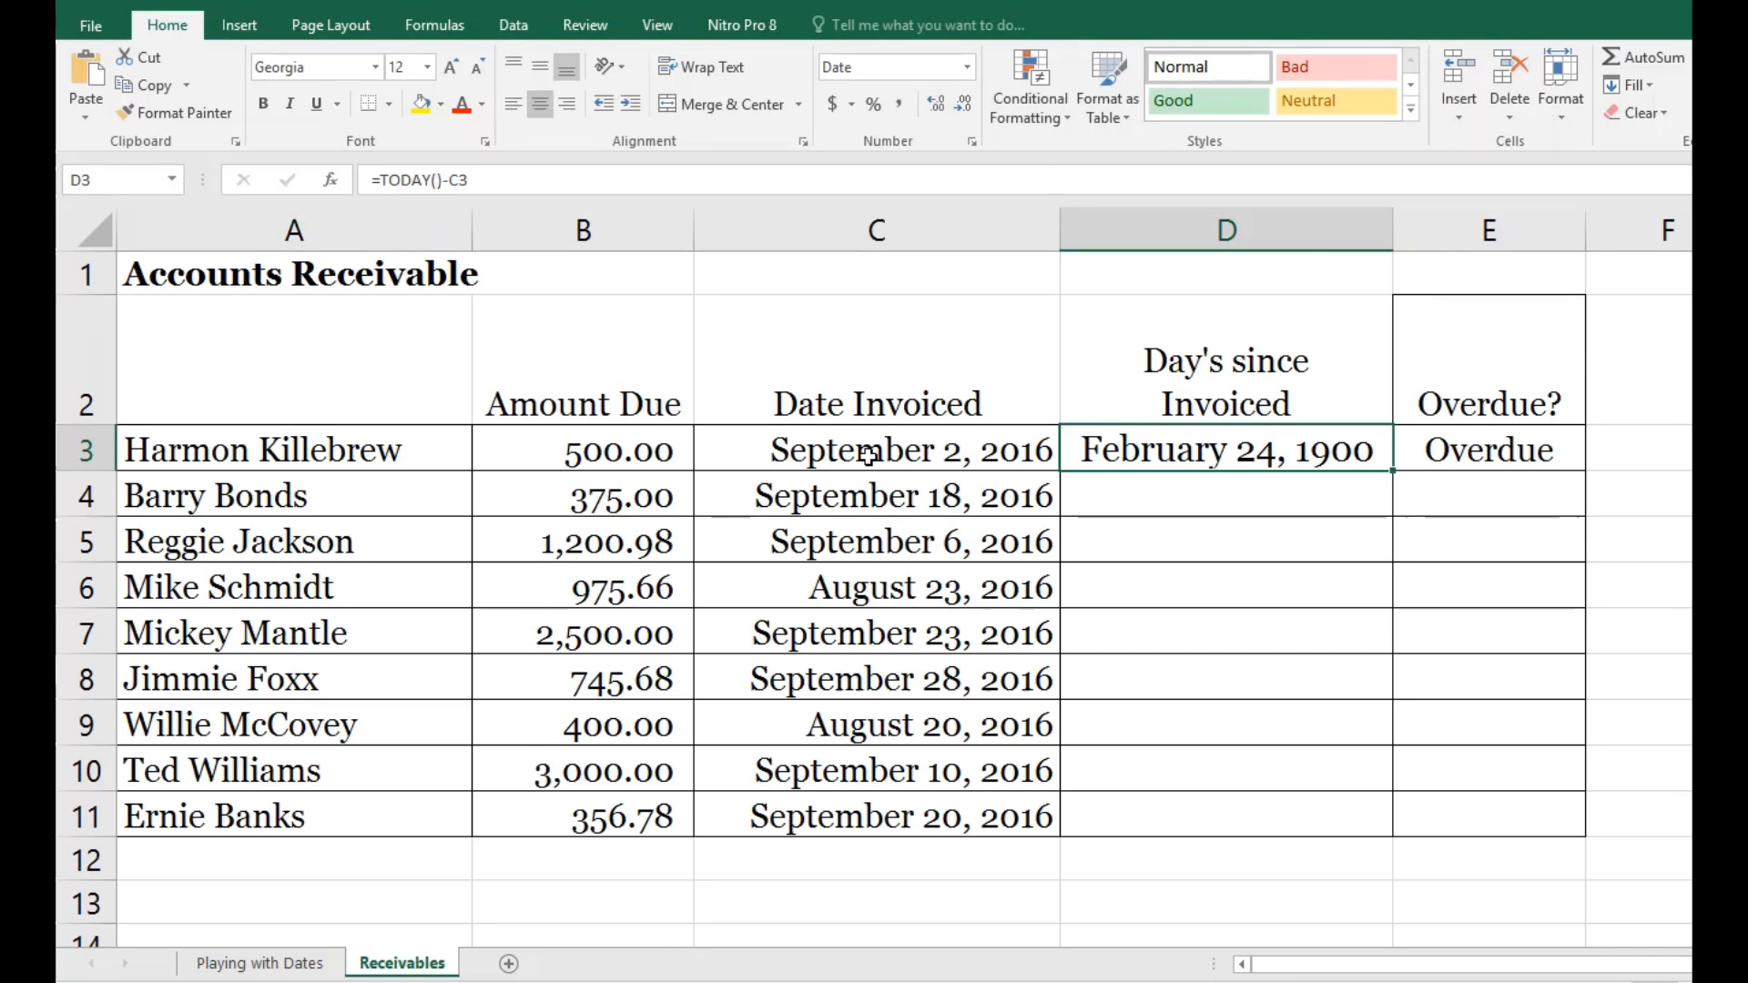
Step: Set the number format of cell D3 to General and autofit the width of column D
click(968, 67)
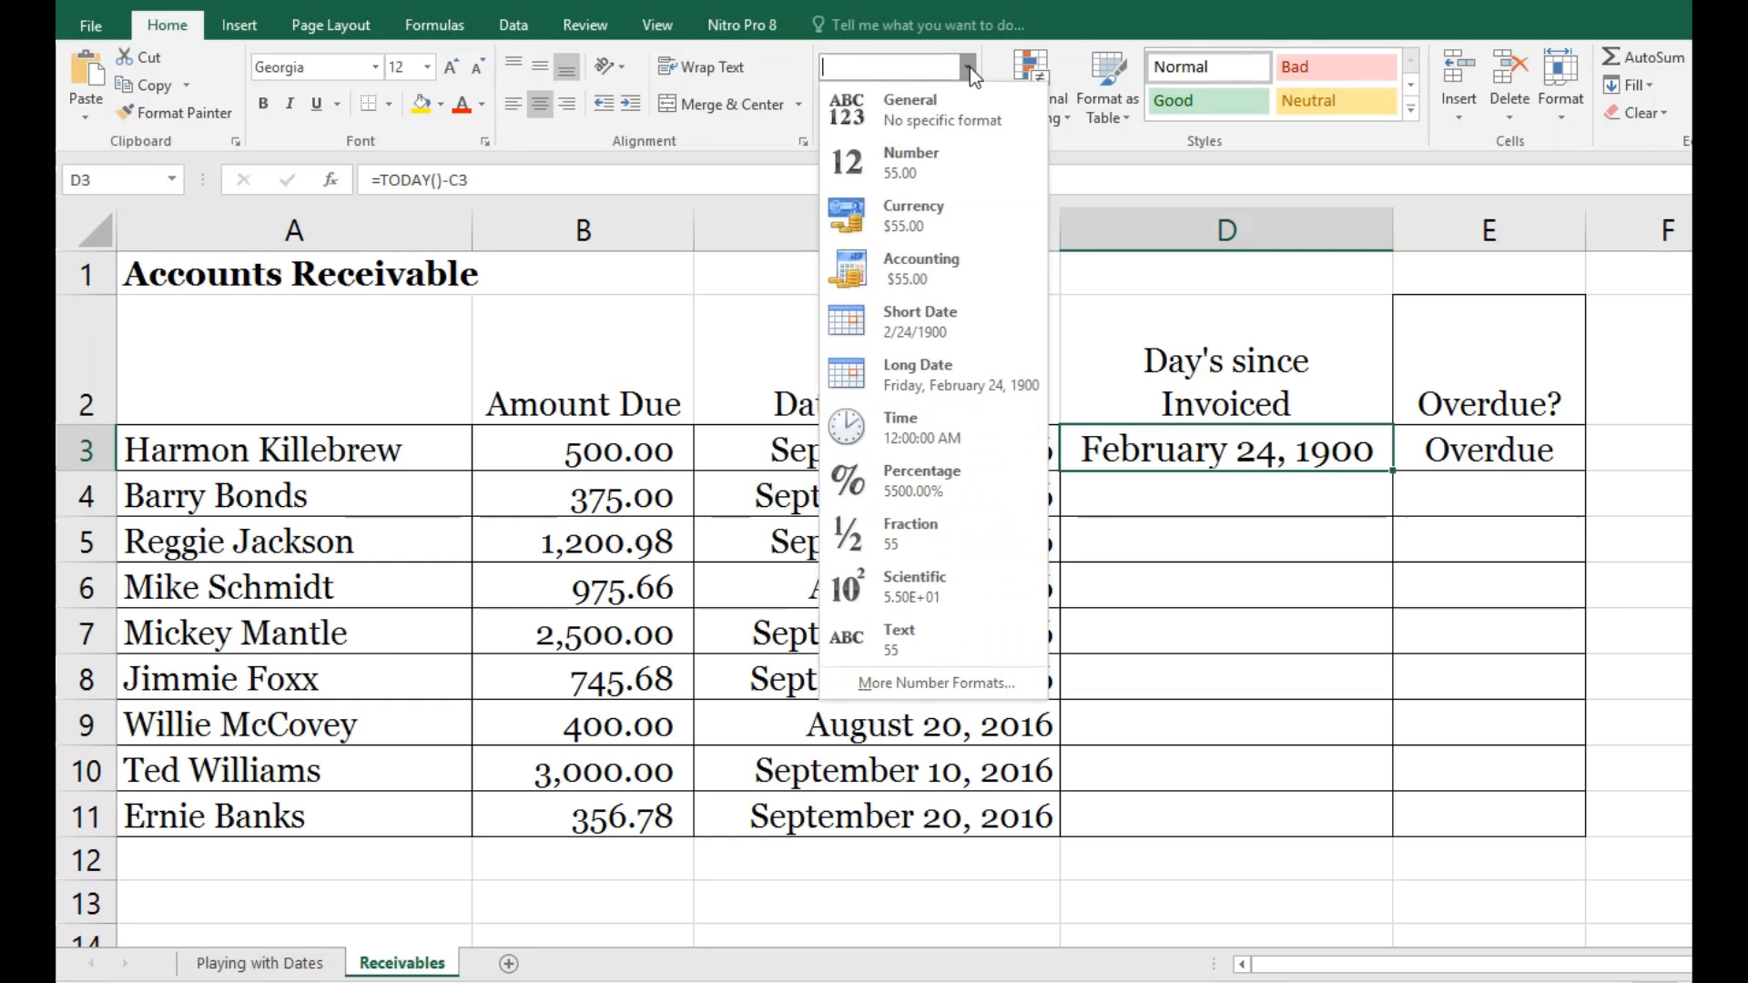
click(938, 102)
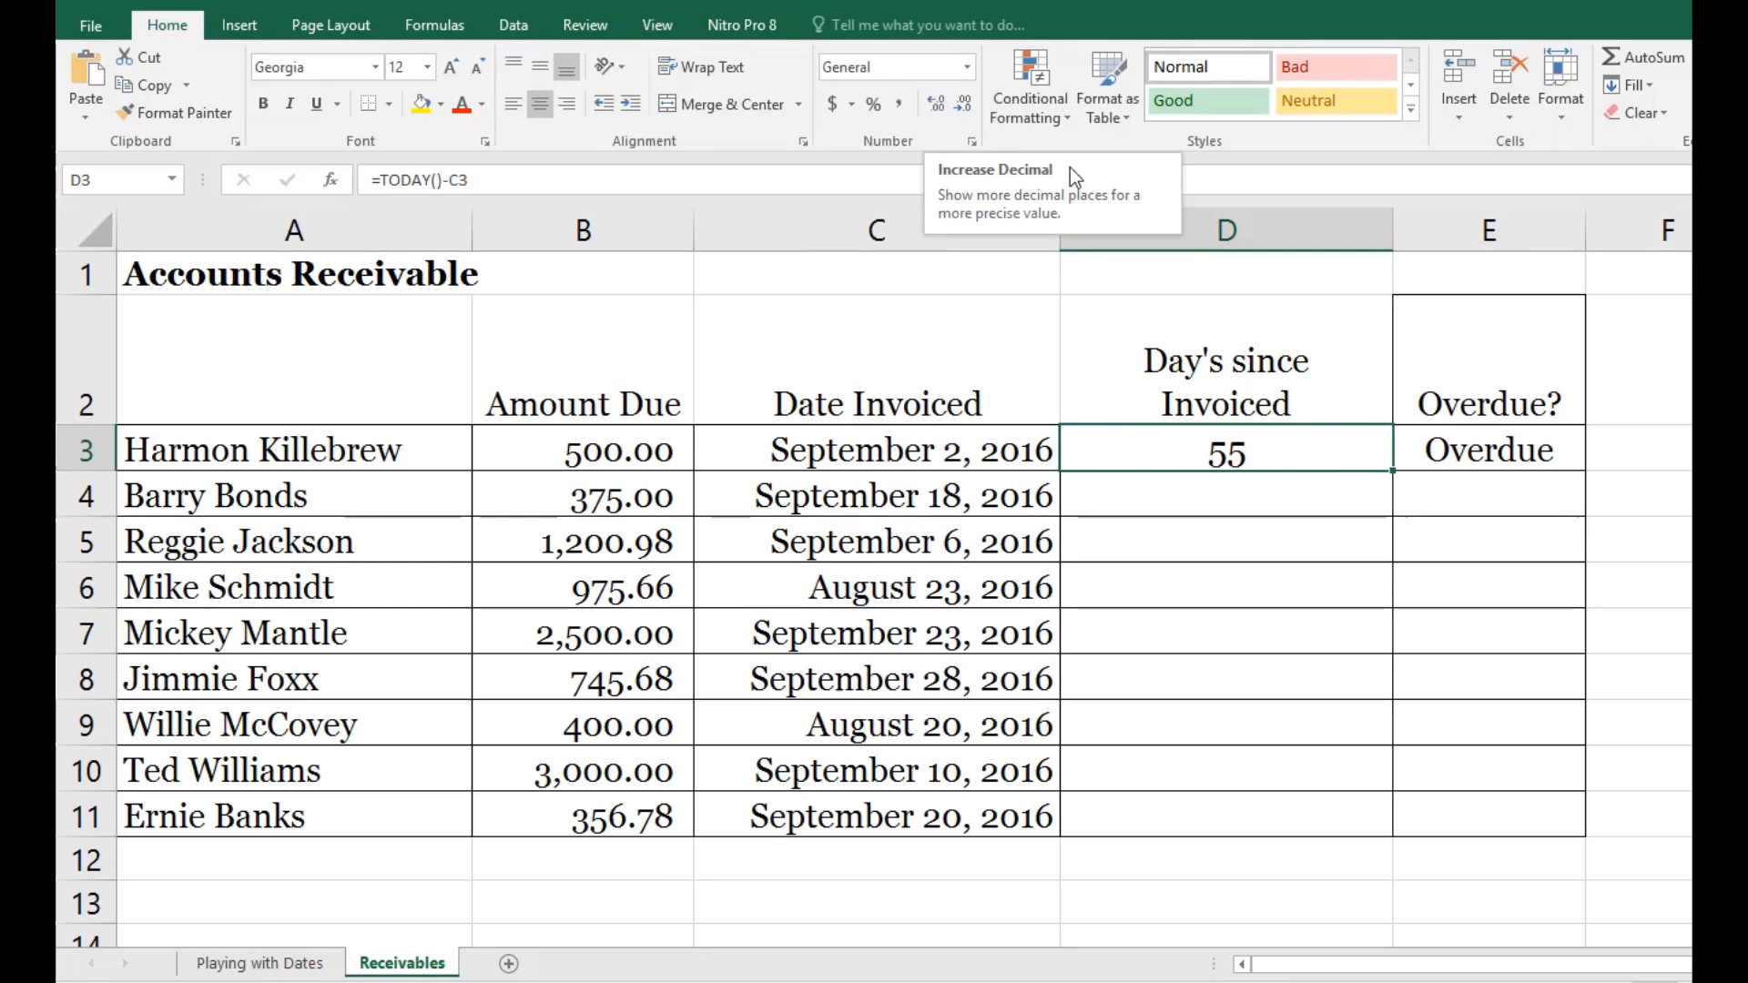
double_click(1393, 238)
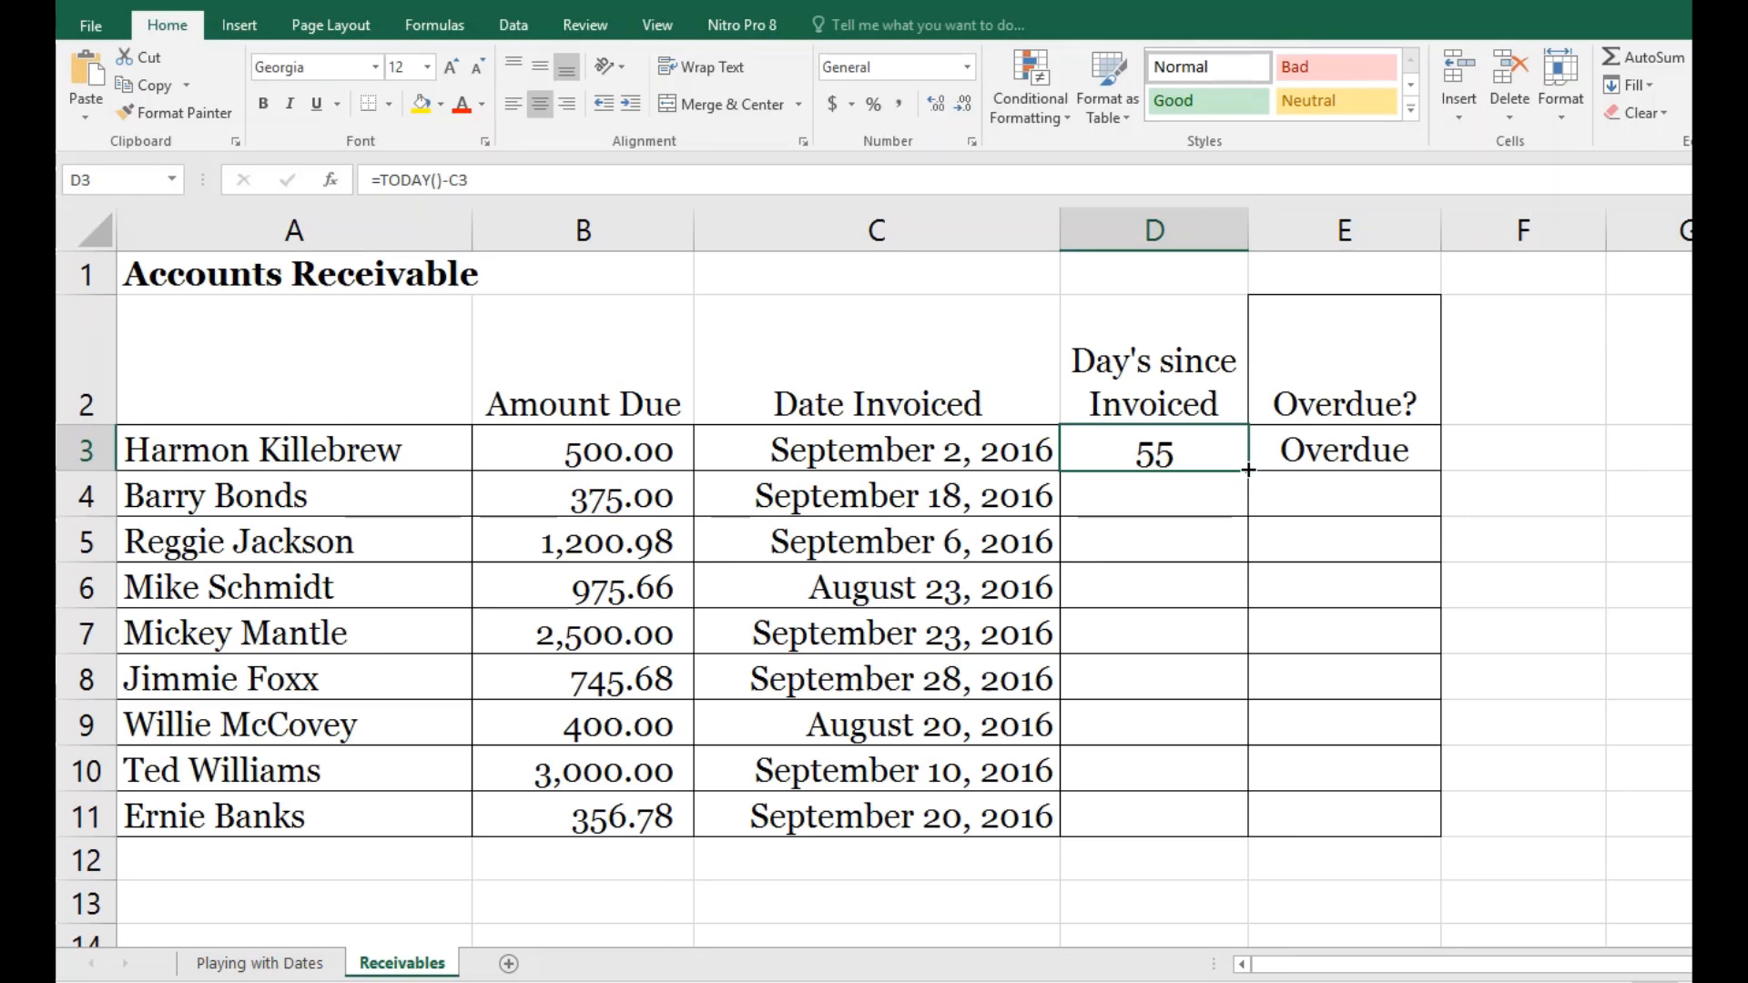
Step: Fill the days-since-invoiced formula from D3 down through D11
drag(1248, 470, 1249, 832)
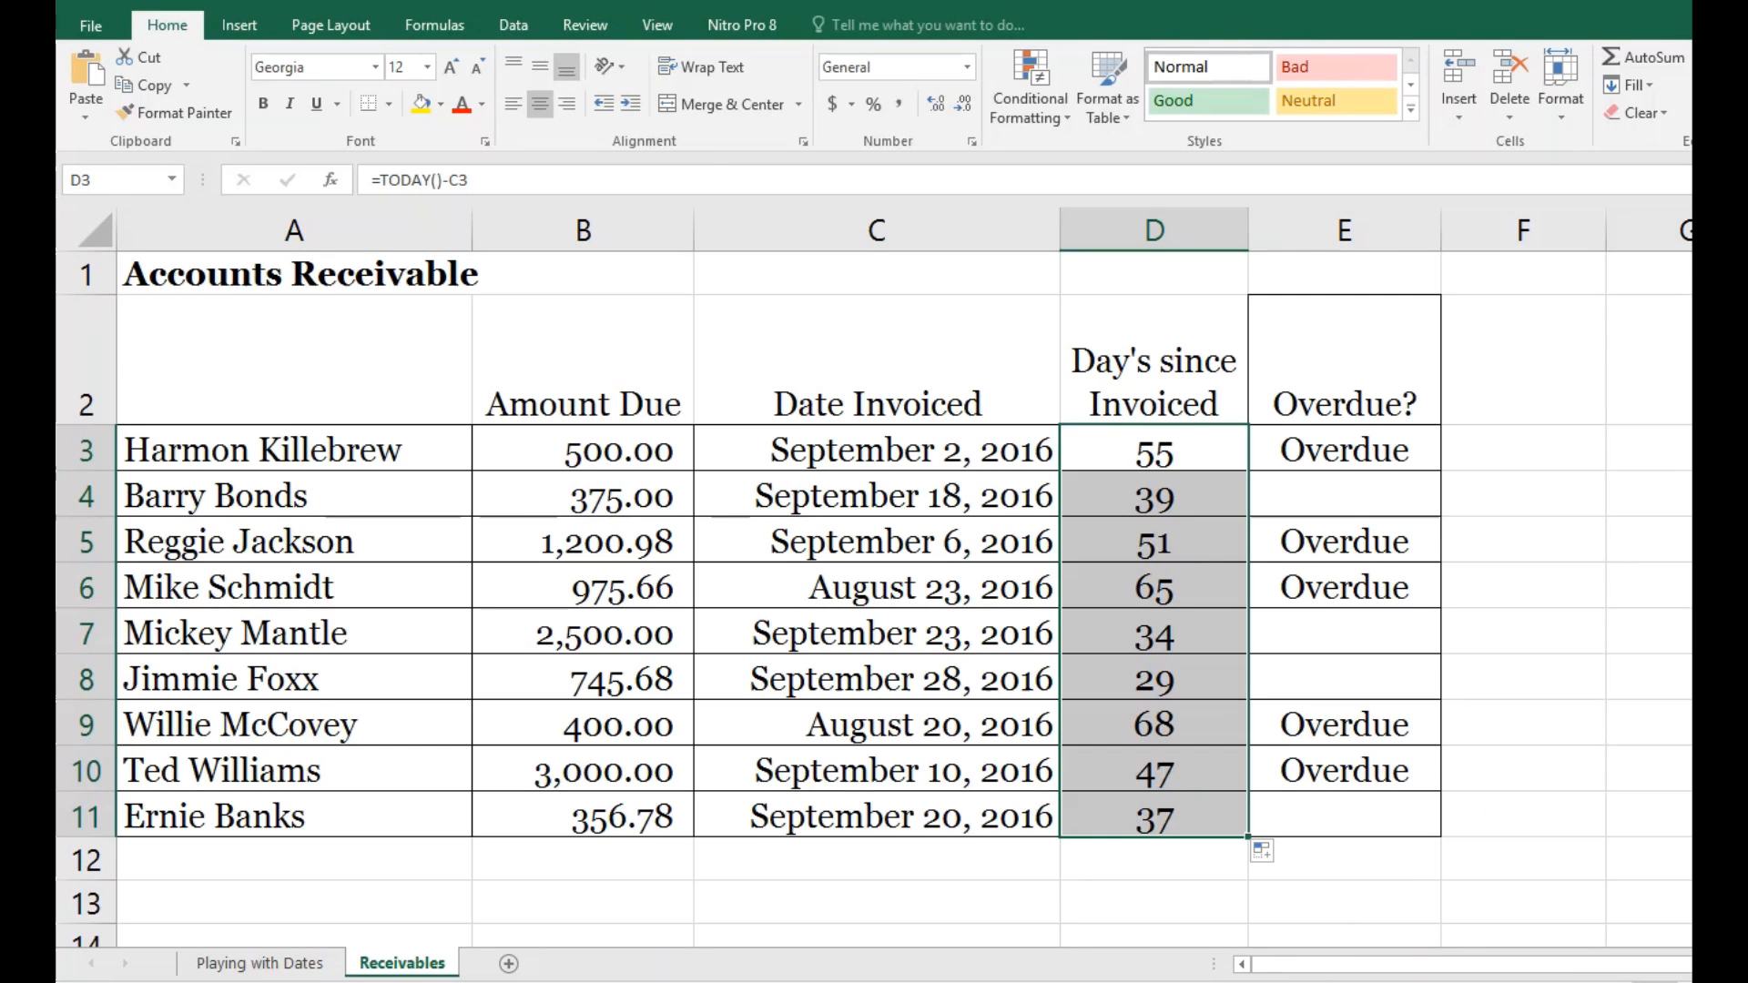
click(1261, 981)
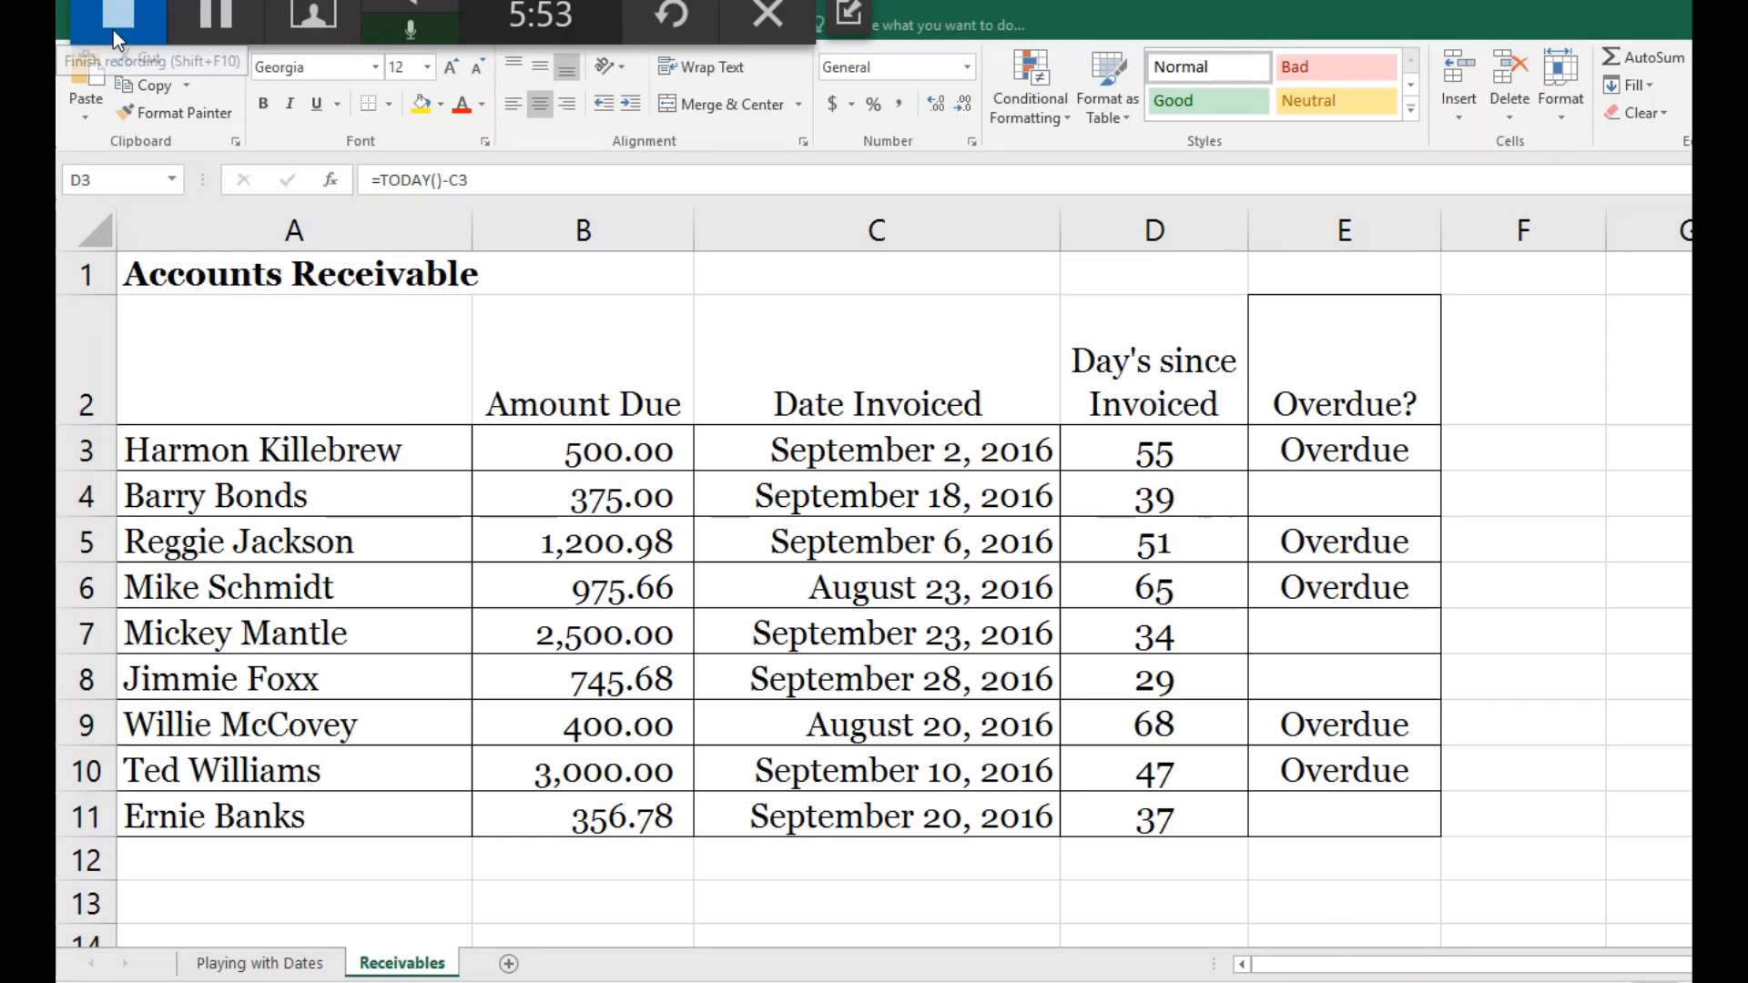